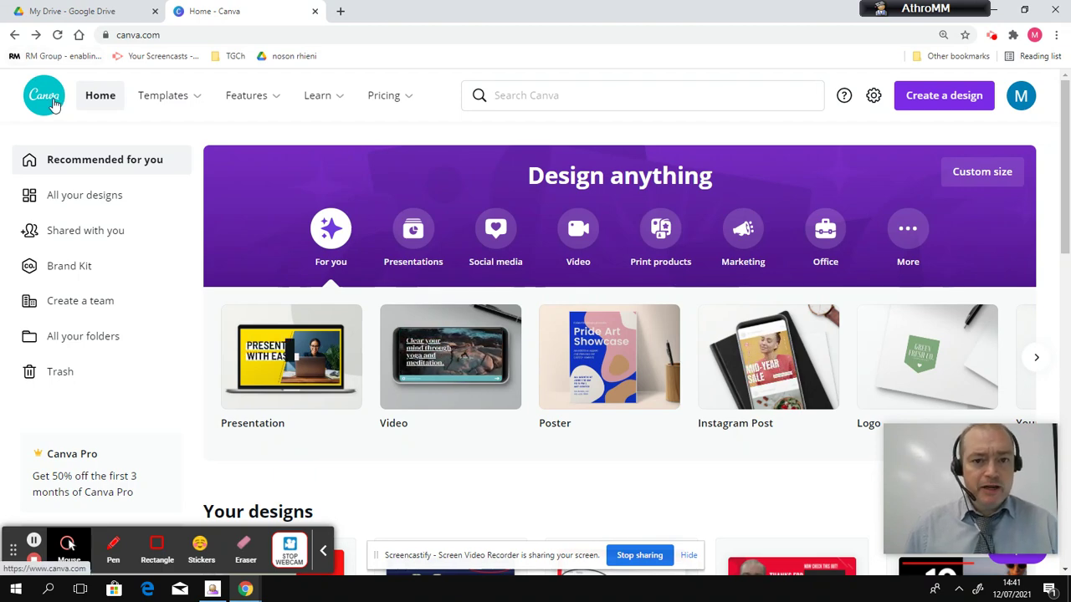
Search Canva's home page for 'ebook' to bring up the Ebook Cover suggestion
mouse_move(163, 96)
left_click(497, 98)
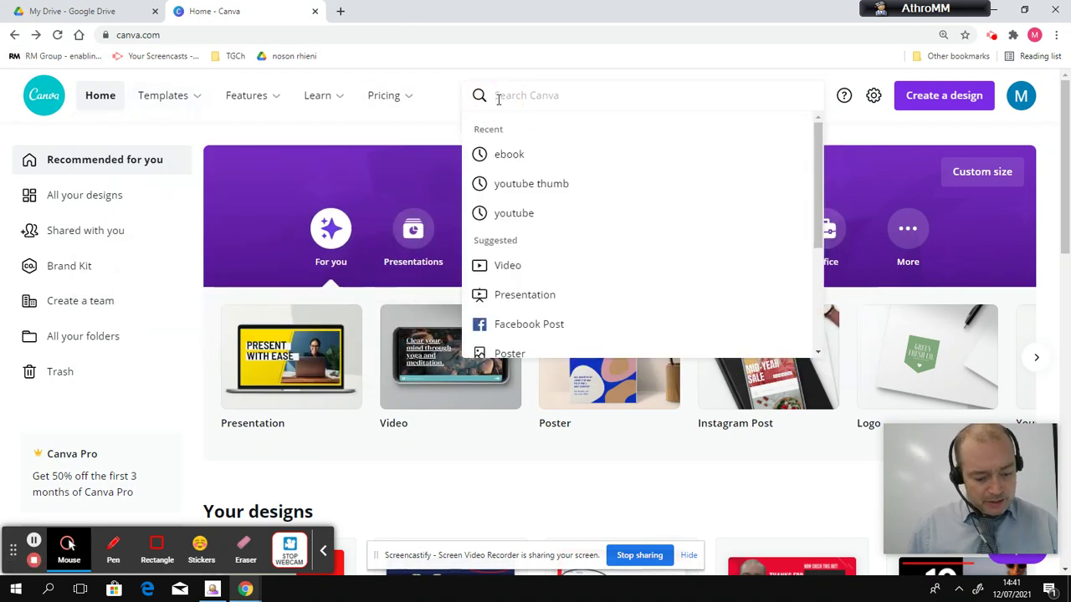
type("ebook")
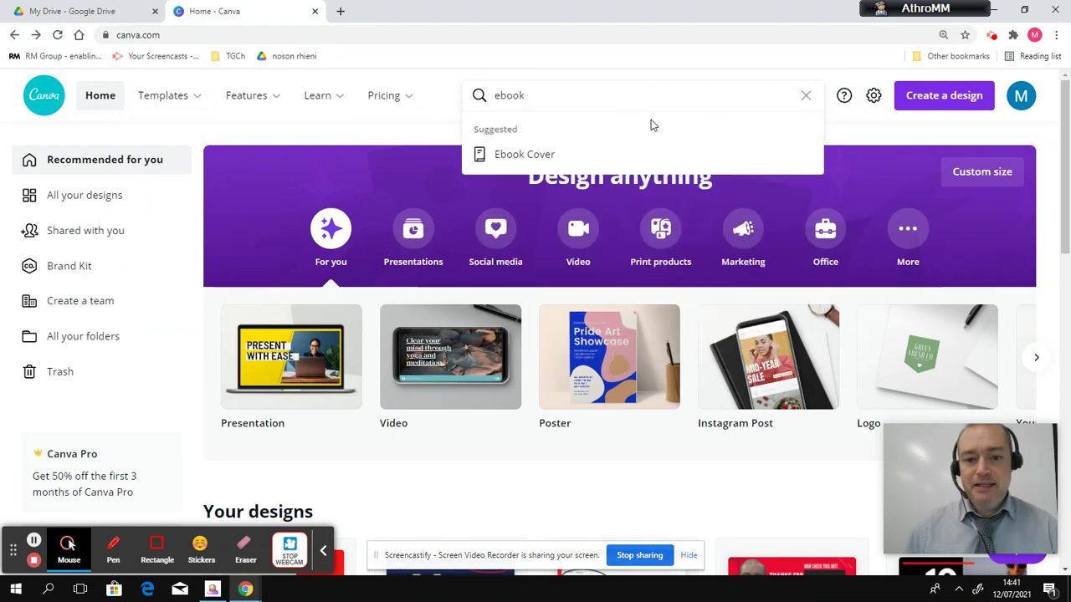
Open the Ebook Cover suggestion and browse the gallery of ebook cover templates
left_click(543, 155)
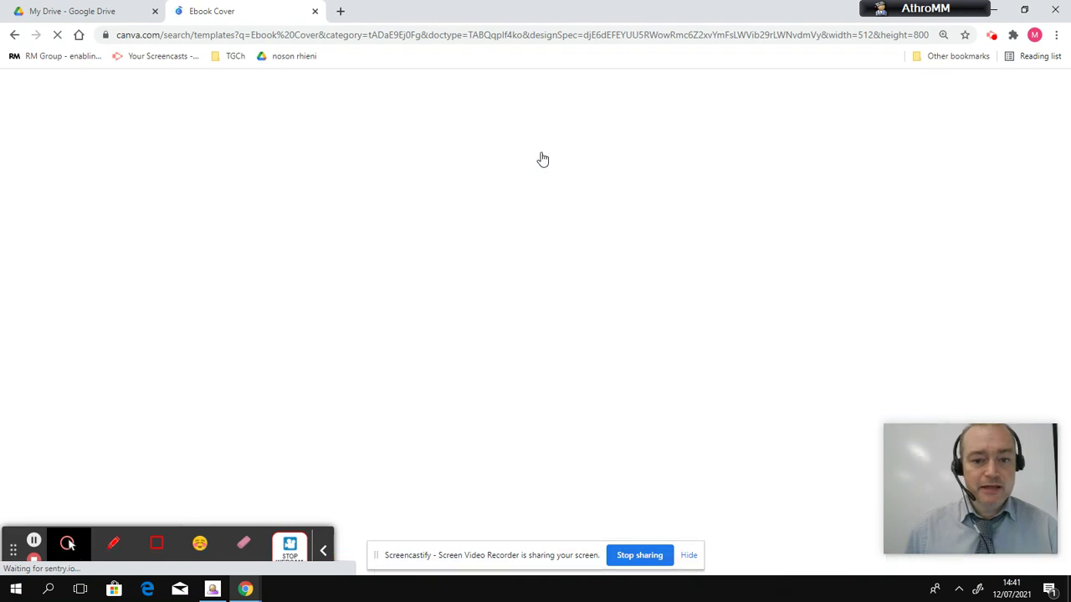
scroll(646, 241, "down", 10)
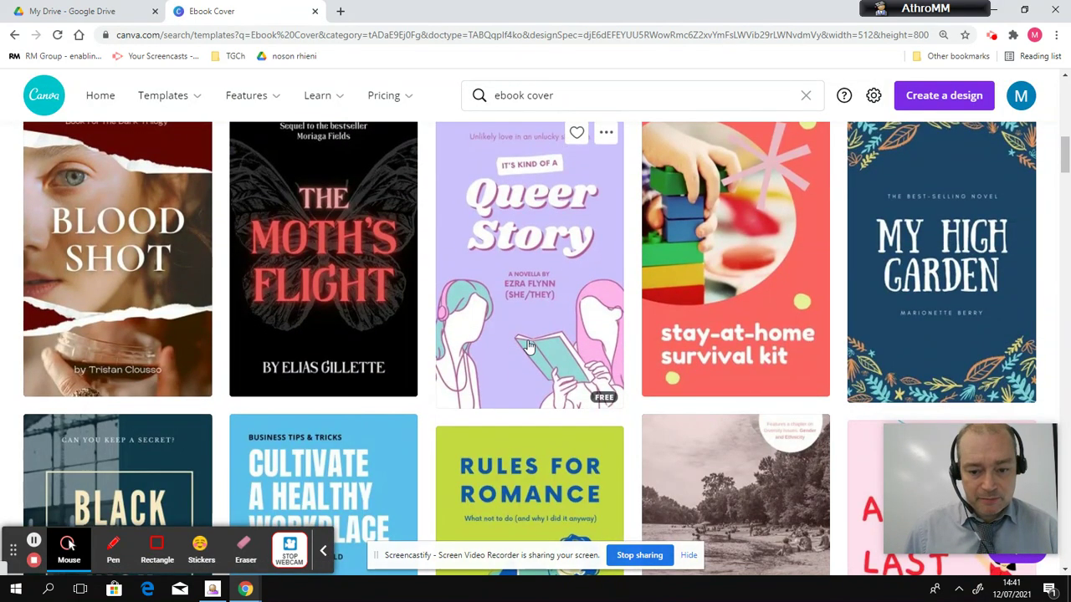
scroll(603, 399, "down", 8)
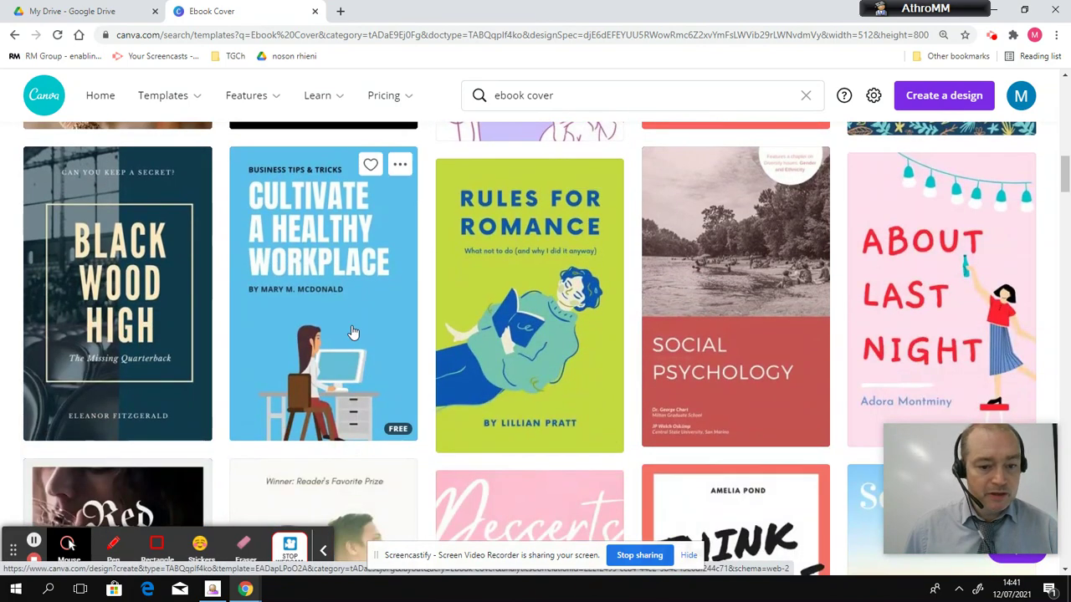
scroll(351, 332, "down", 10)
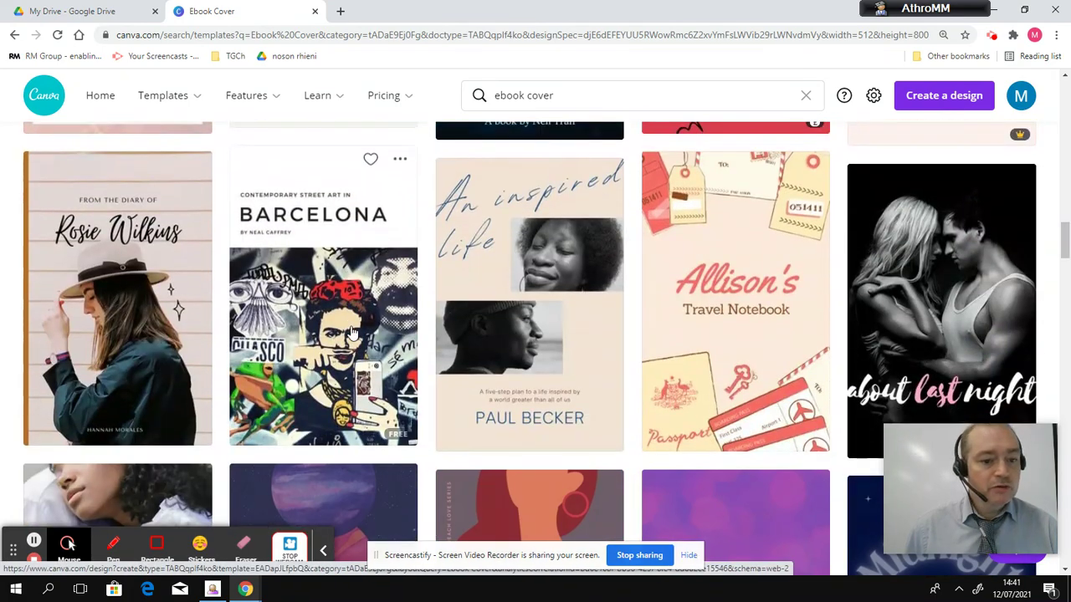
scroll(351, 332, "down", 7)
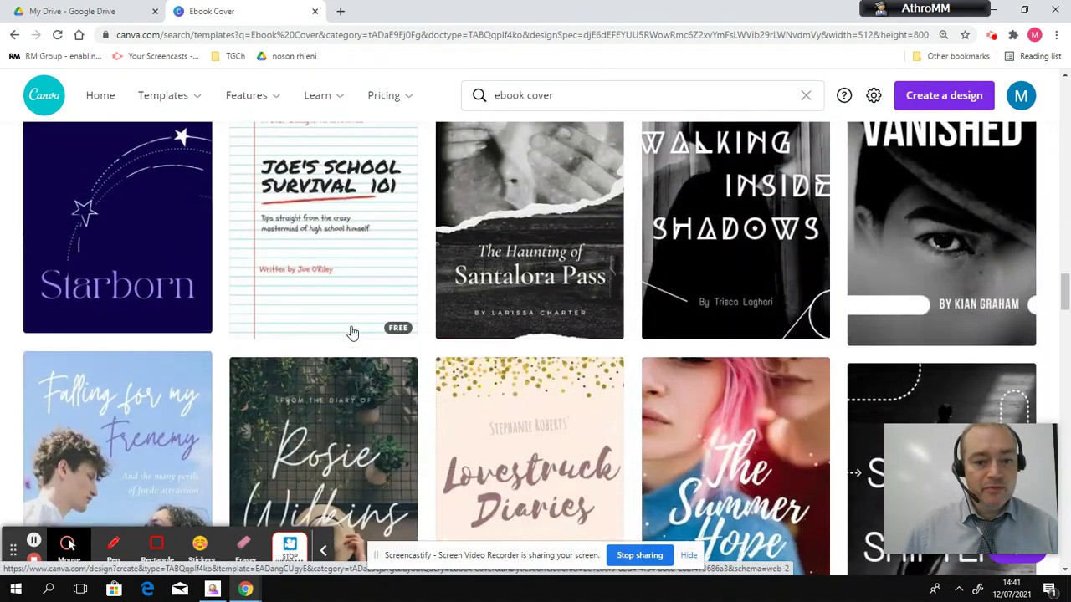
scroll(351, 332, "down", 2)
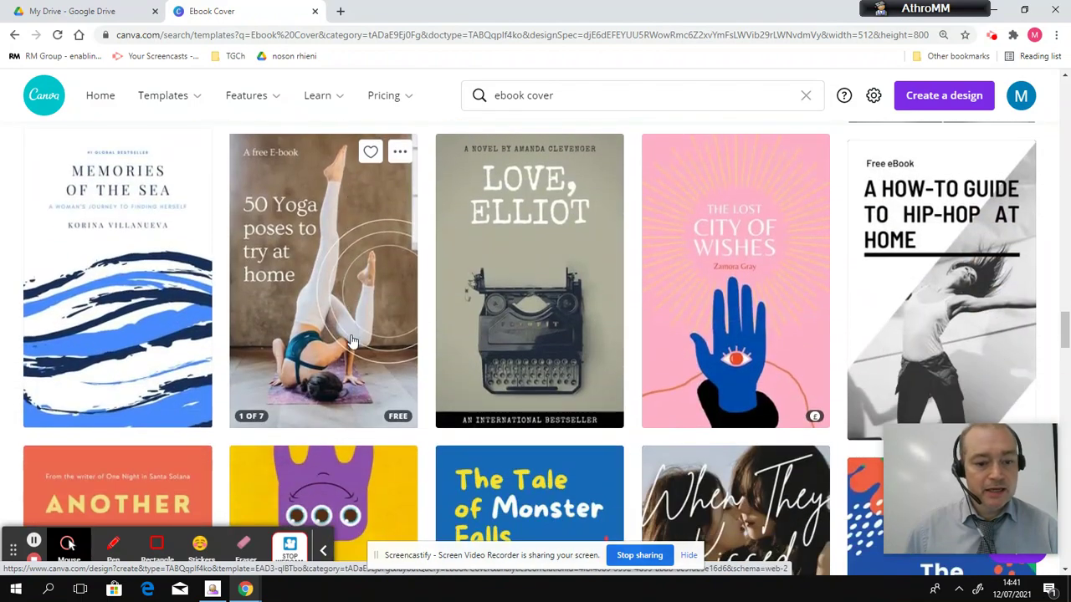
scroll(410, 334, "down", 5)
scroll(468, 326, "down", 12)
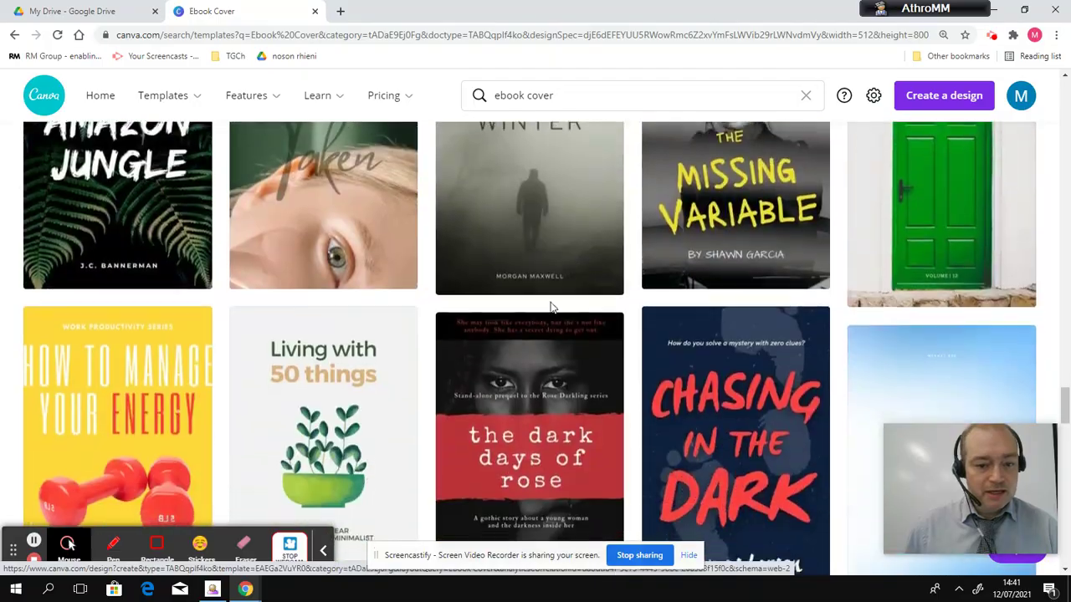
scroll(518, 318, "down", 12)
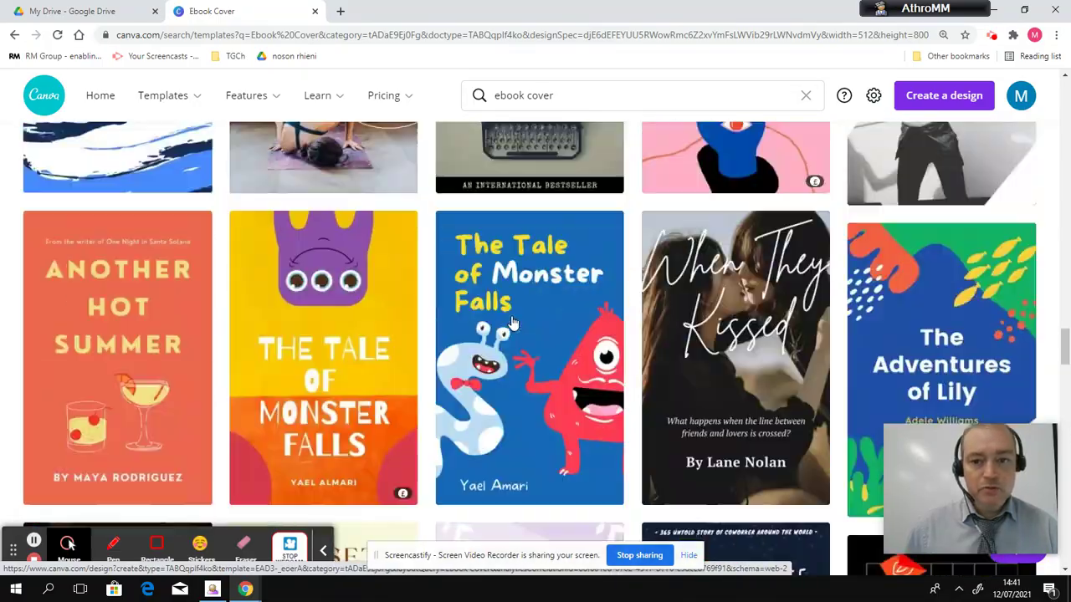
scroll(513, 323, "down", 15)
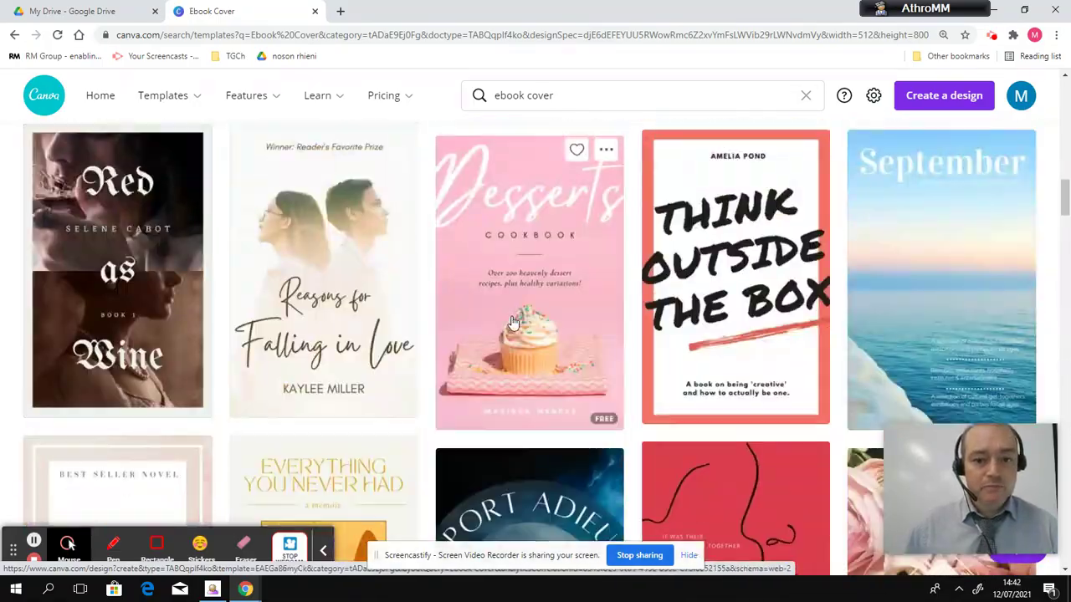
scroll(513, 322, "up", 3)
scroll(406, 352, "down", 6)
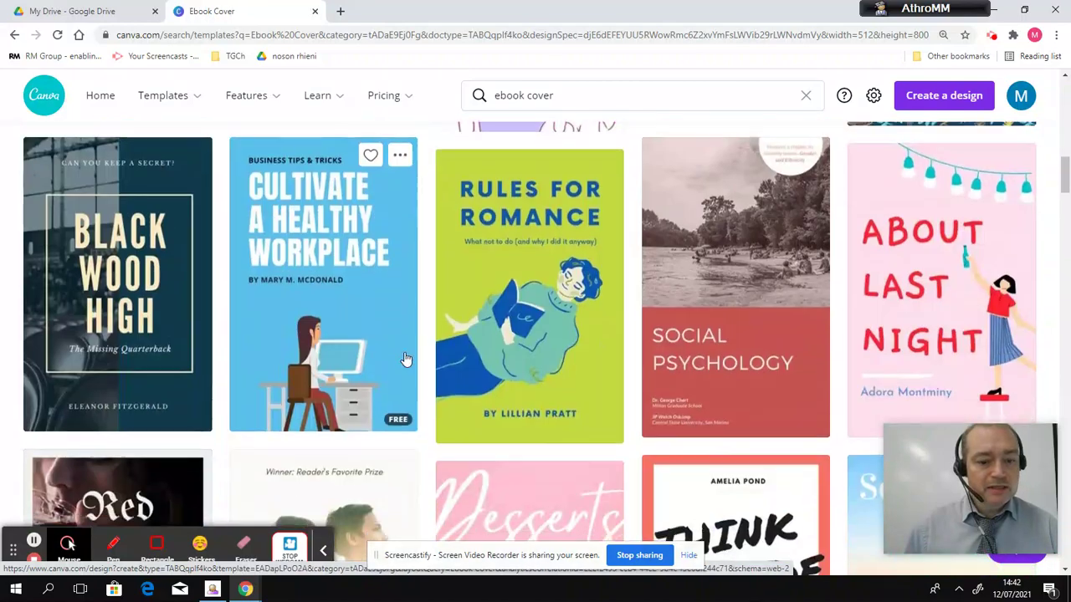
scroll(369, 309, "up", 1)
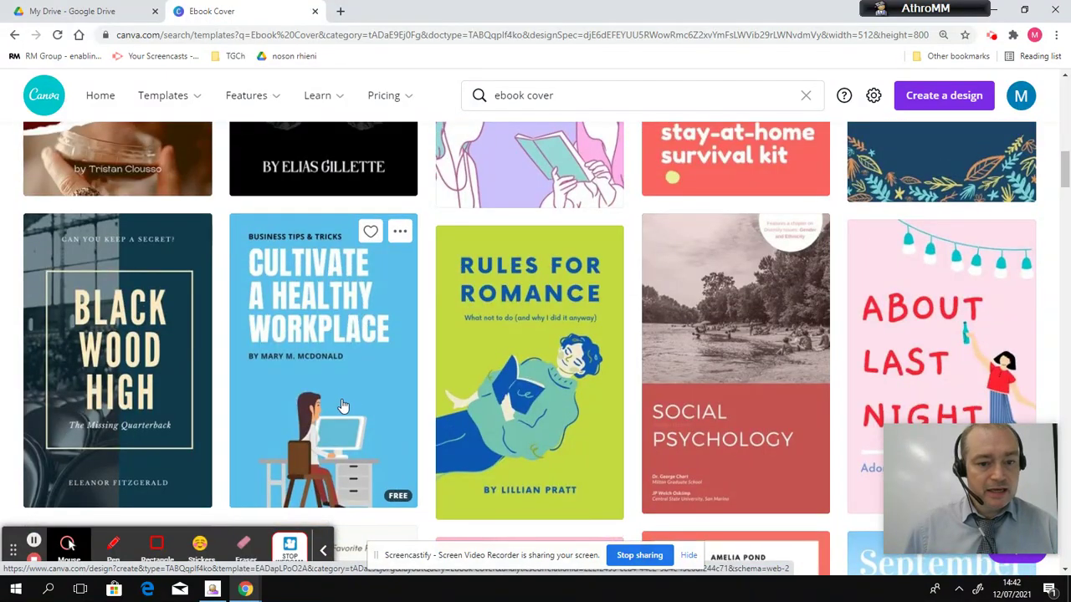
Start from the Cultivate a Healthy Workplace template and retitle it 'HOW TO MAKE EBOOK COVERS FAST AND FREE'
left_click(342, 406)
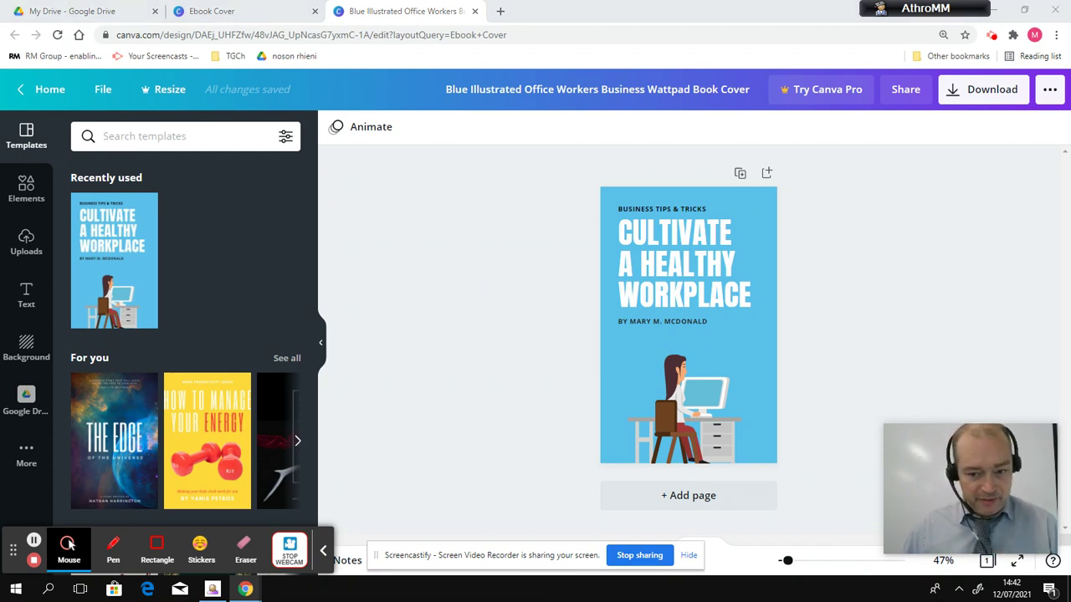
double_click(702, 300)
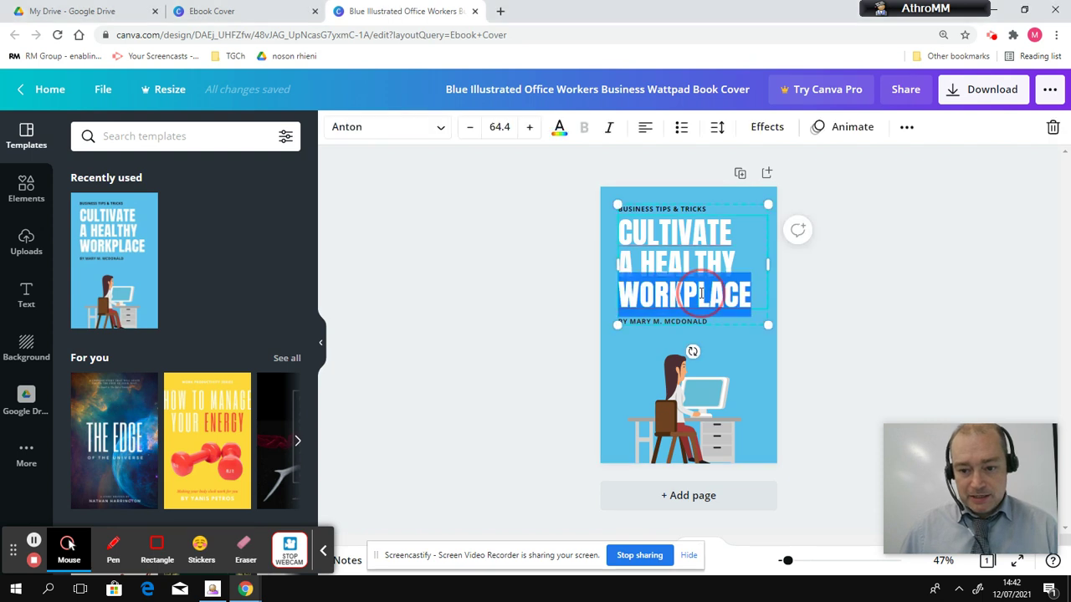
left_click(753, 291)
left_click_drag(753, 291, 747, 214)
type("HOW TO MAKE EBOOK COVERS FAST AND FREE")
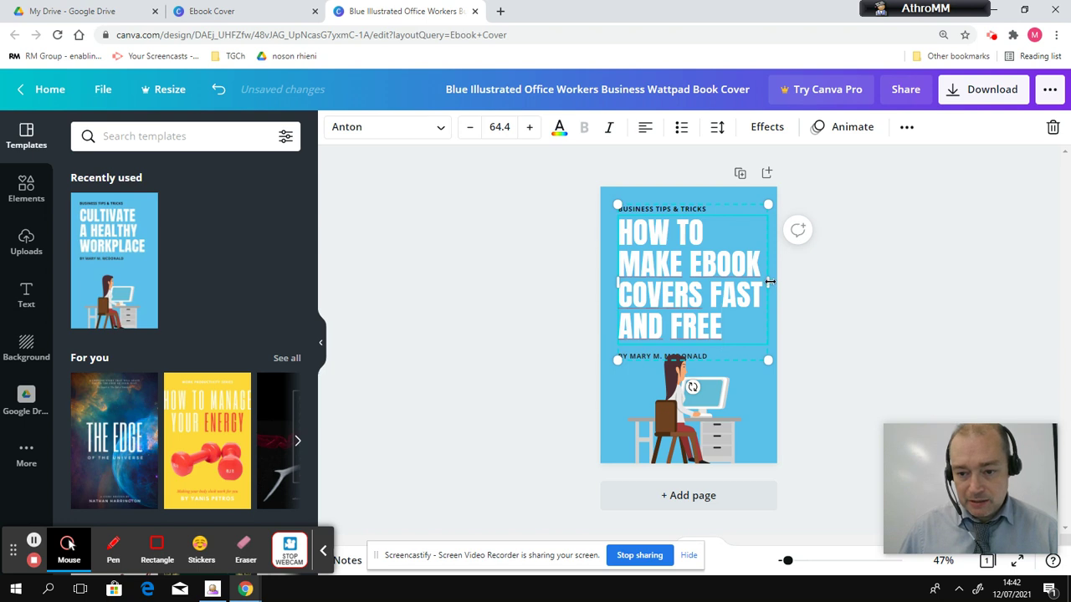
mouse_move(770, 282)
left_mouse_down()
mouse_move(744, 282)
mouse_move(764, 282)
left_mouse_up()
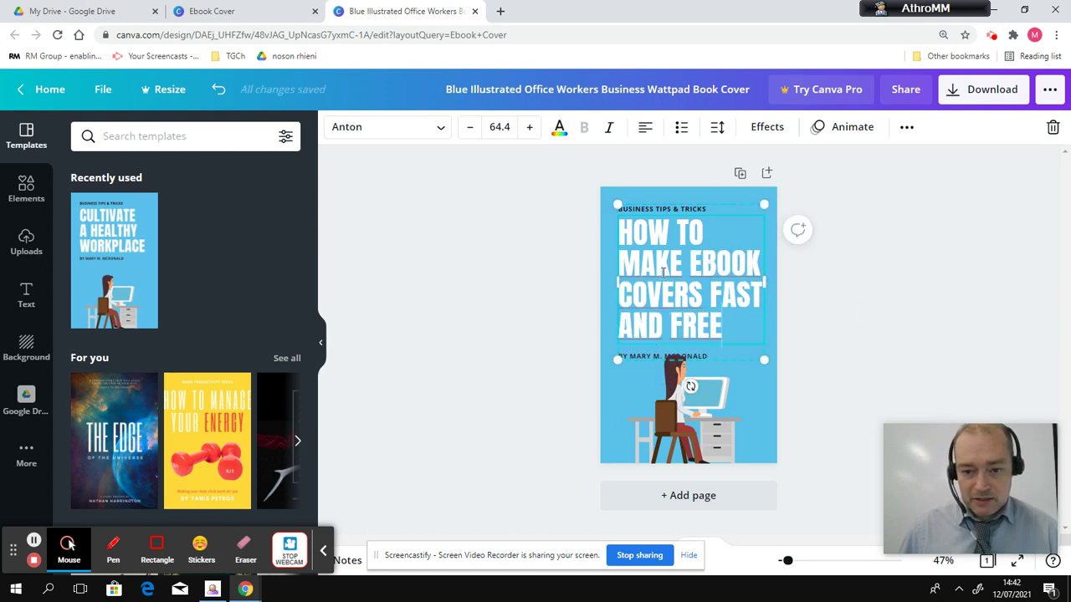
left_click(495, 222)
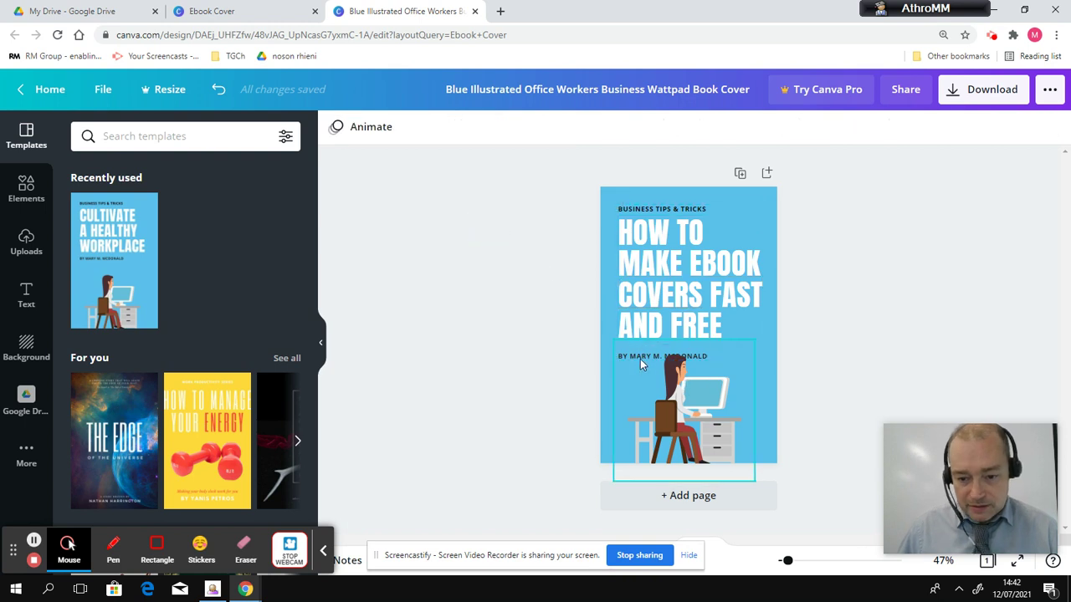
Delete the office-worker illustration from the cover
left_click(639, 357)
double_click(638, 356)
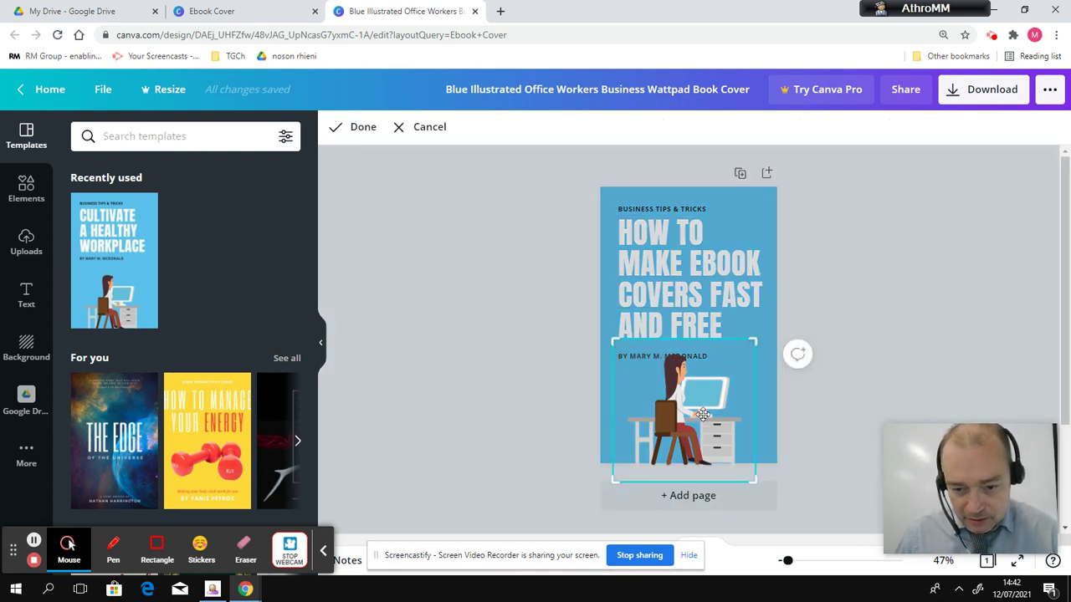
key("Delete")
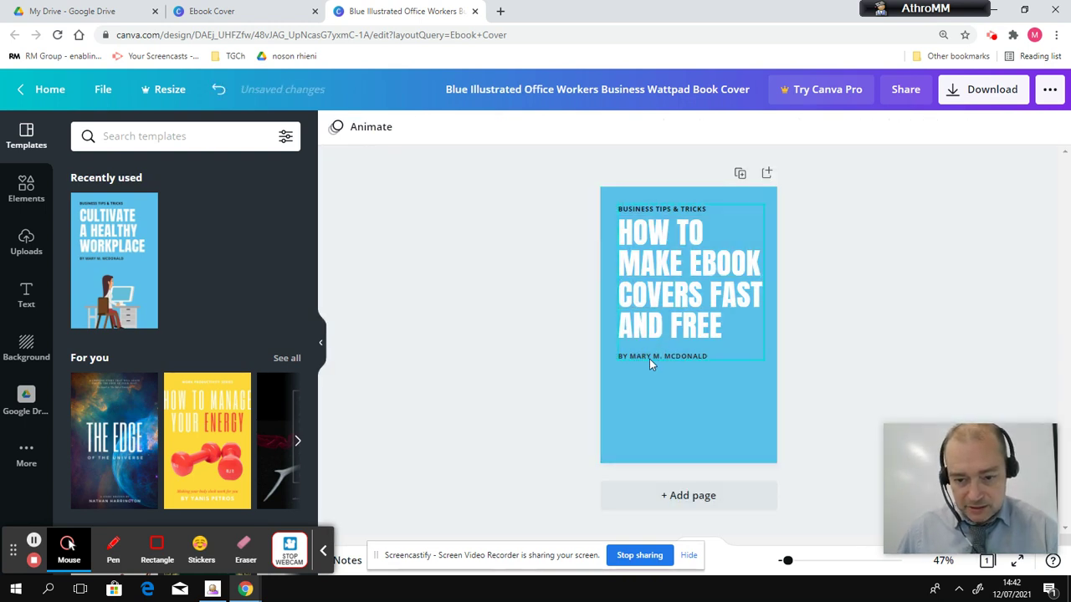
Replace the template's sample author in the byline with a new author's name
left_click(648, 355)
double_click(687, 356)
left_click(708, 356)
left_click(710, 356)
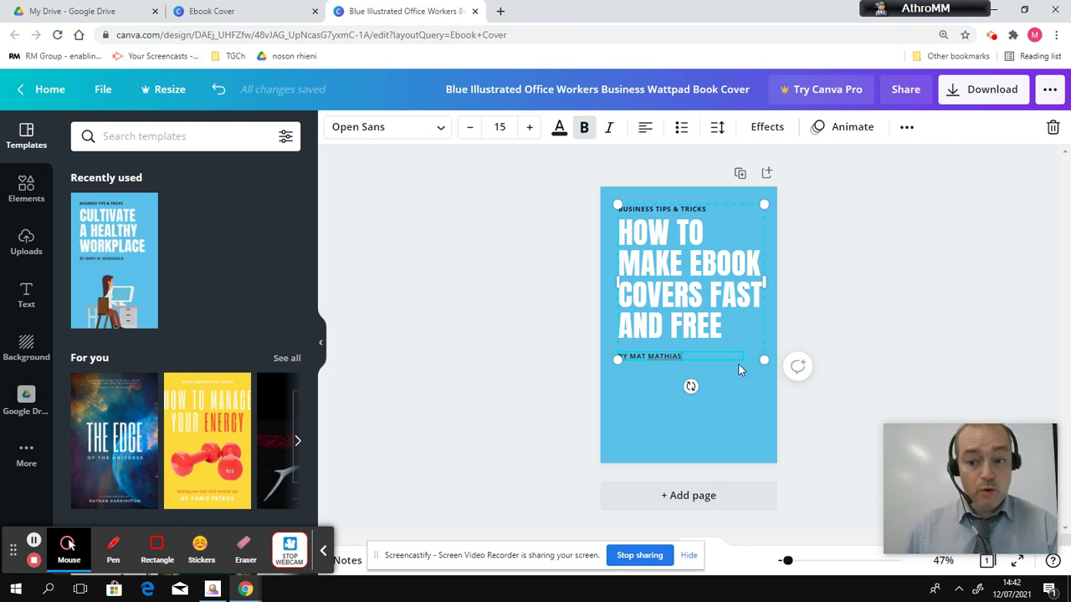
Add the uploaded photo of the pointing man to the cover's bottom-right corner
left_click(25, 241)
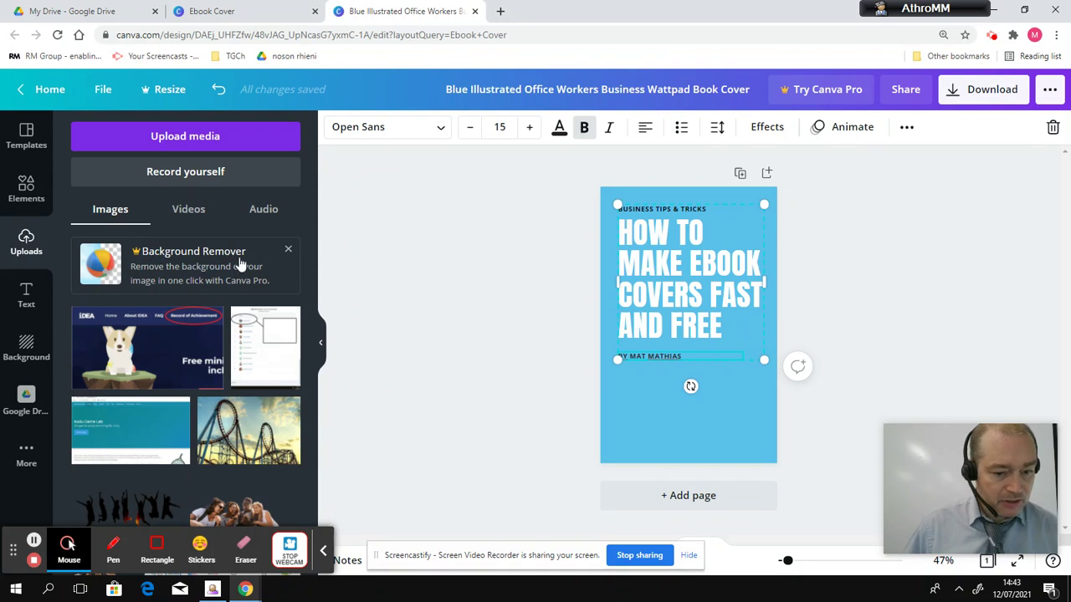
scroll(284, 326, "down", 10)
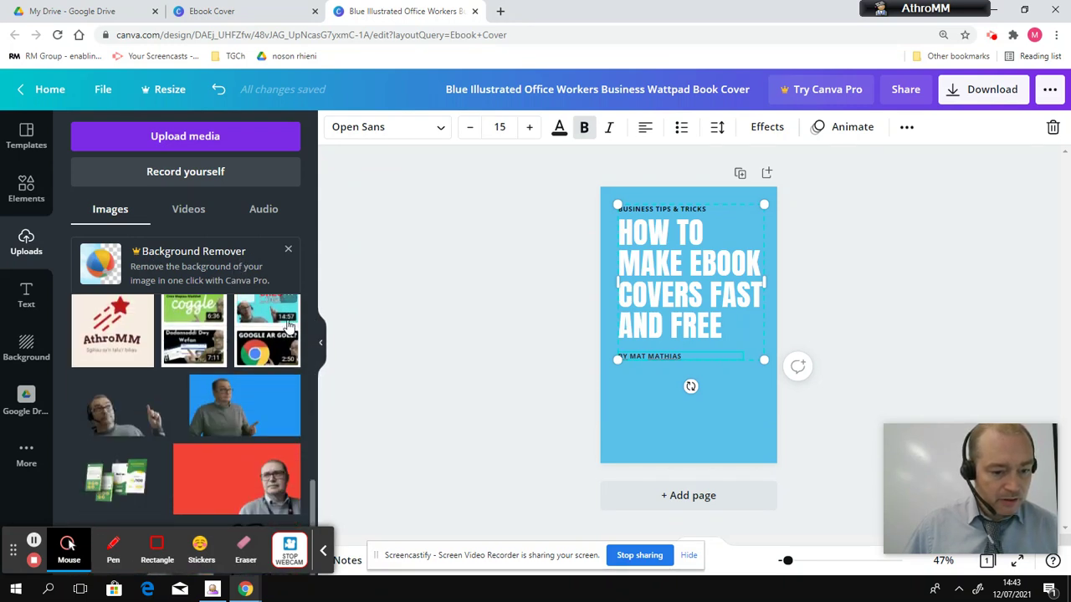
scroll(275, 376, "down", 1)
scroll(174, 424, "up", 1)
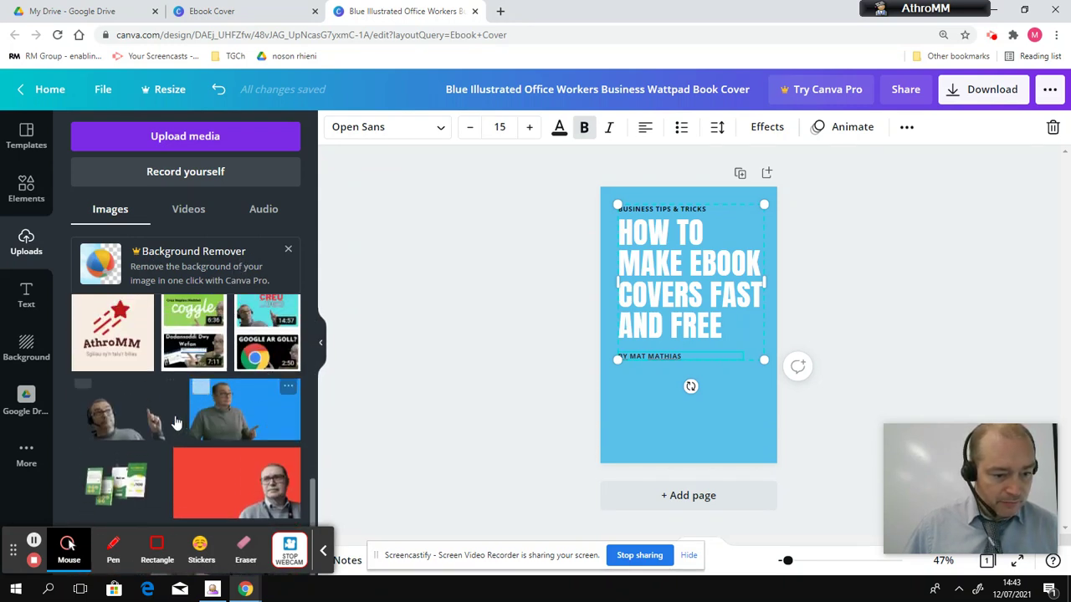
left_click(131, 426)
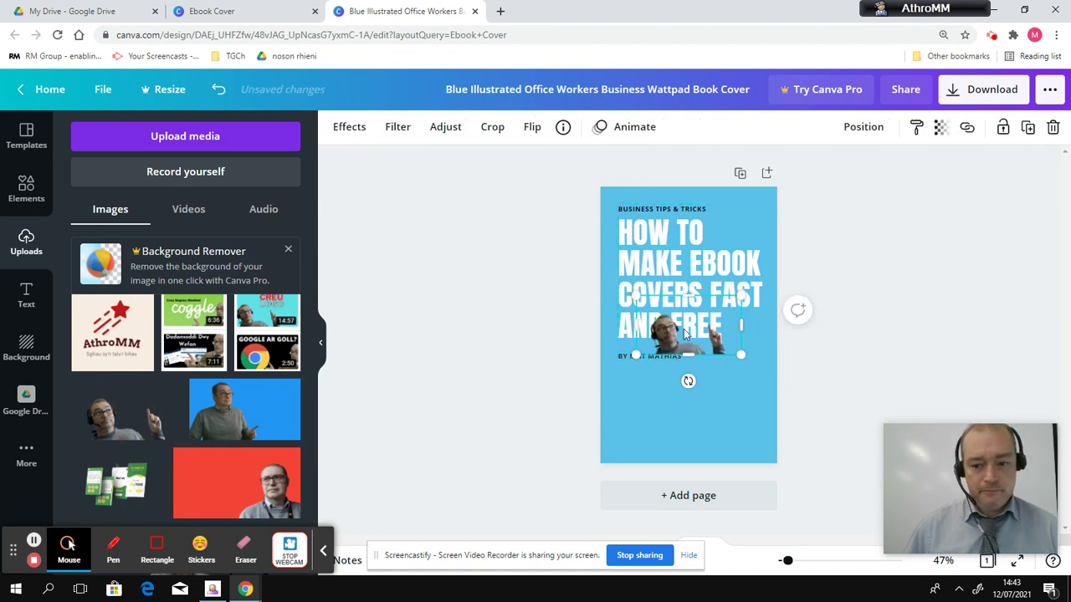
left_click_drag(685, 333, 742, 437)
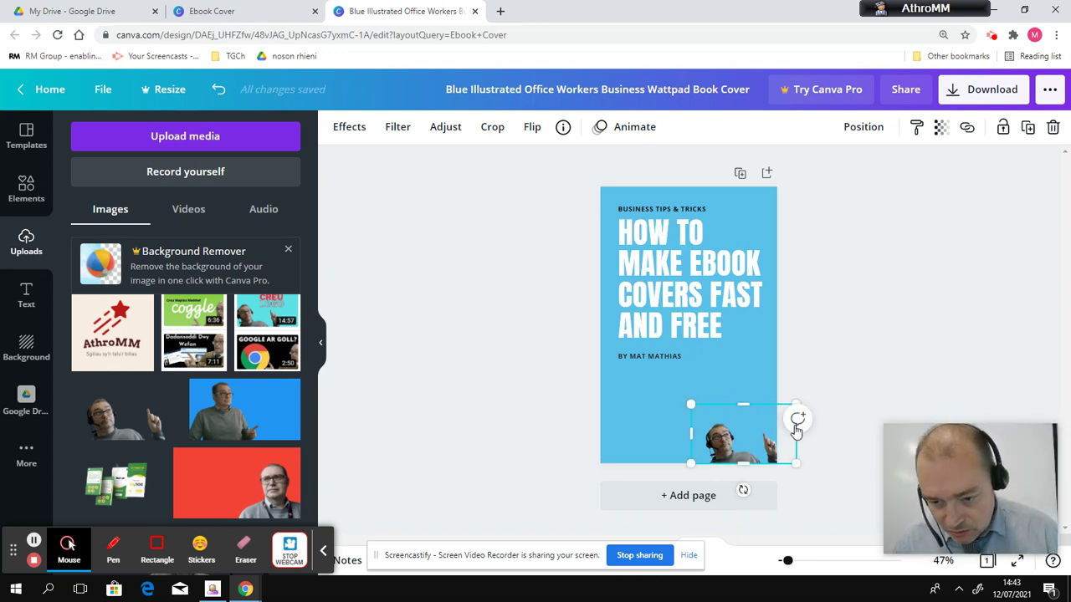
Flip the photo horizontally, enlarge it and shift it right to fill the lower cover
left_click(533, 125)
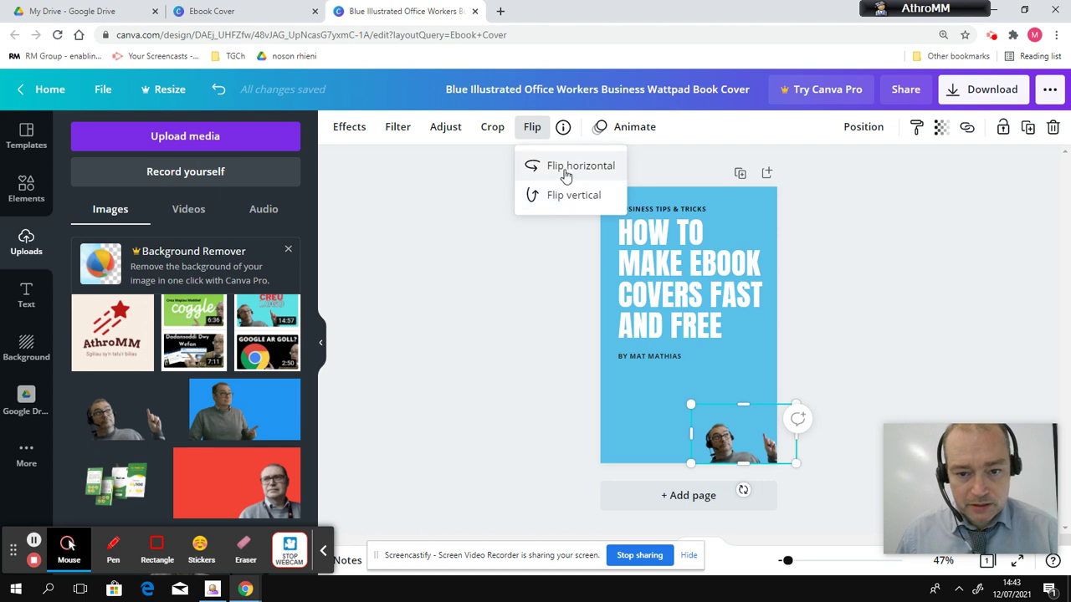
left_click(565, 169)
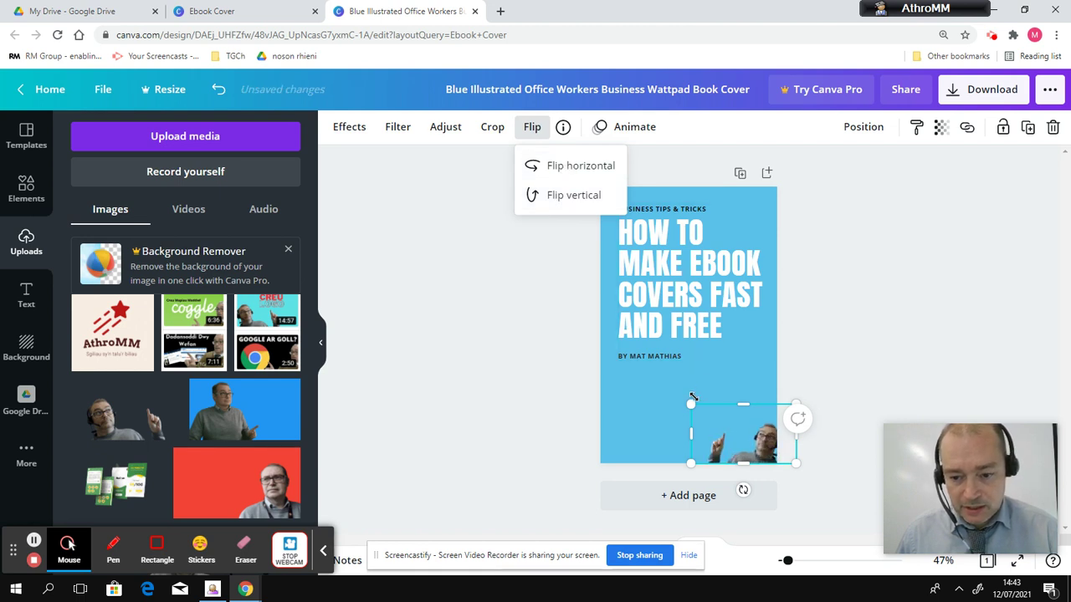
left_click_drag(692, 399, 483, 279)
left_click_drag(712, 429, 757, 433)
left_click(893, 232)
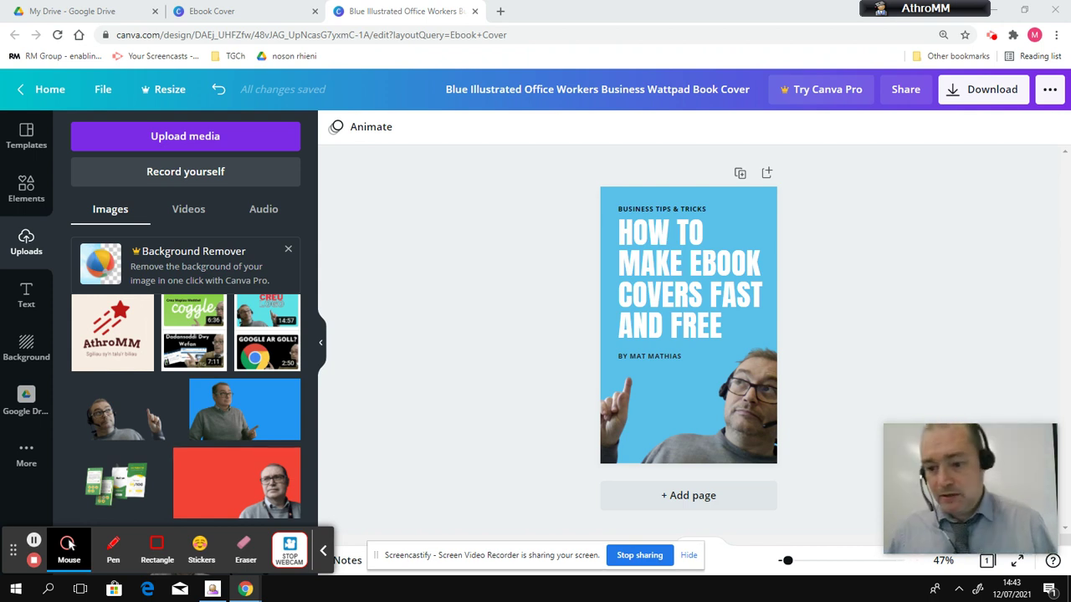
left_click(503, 14)
type("https://drive.google.com/drive/u/0/my-drive")
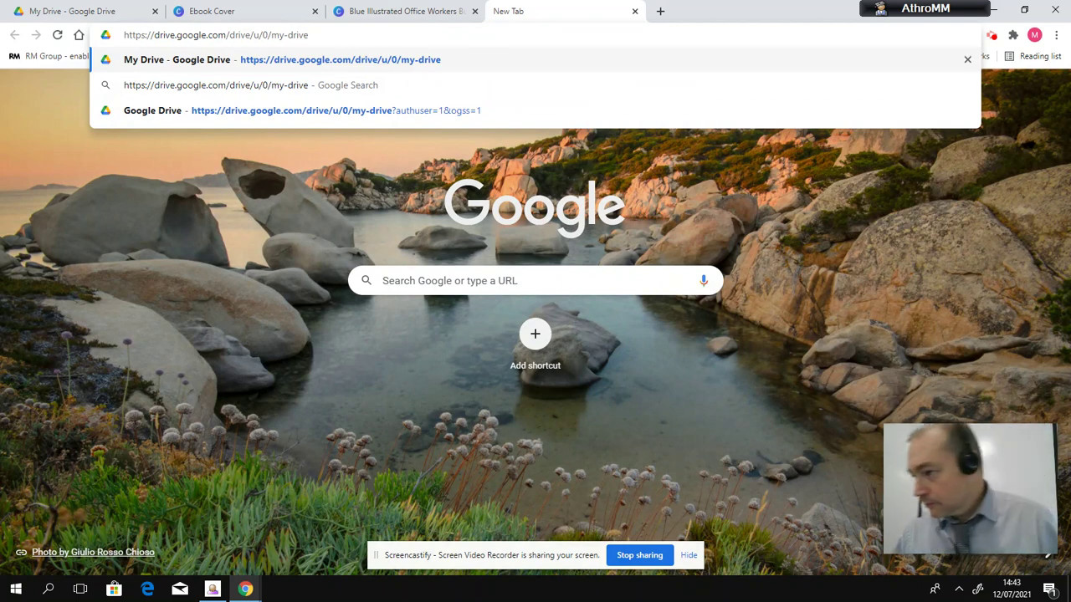
key("Return")
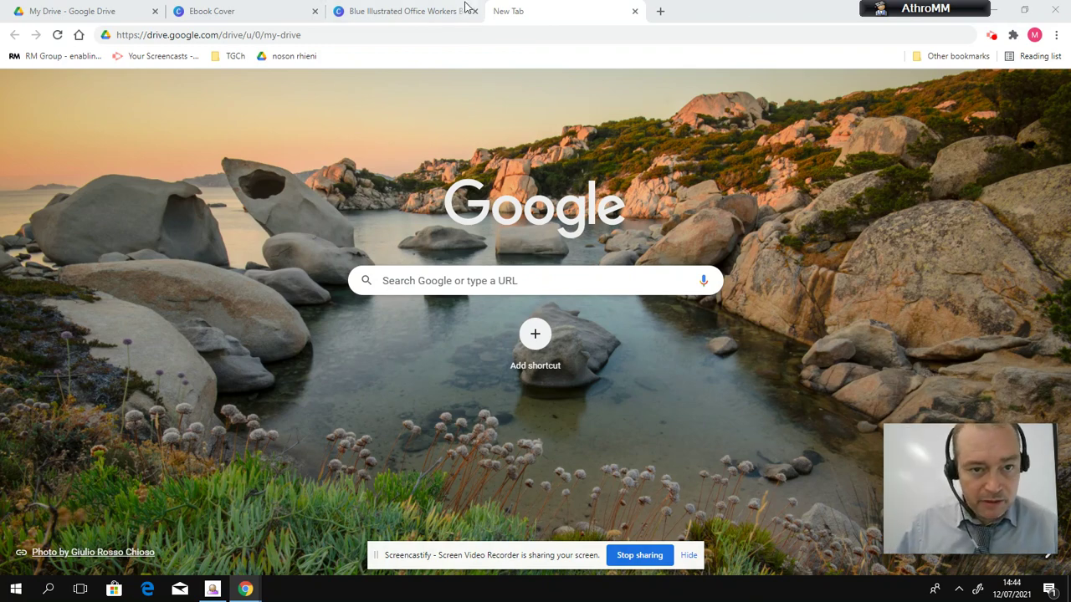
left_click(410, 12)
left_click(538, 12)
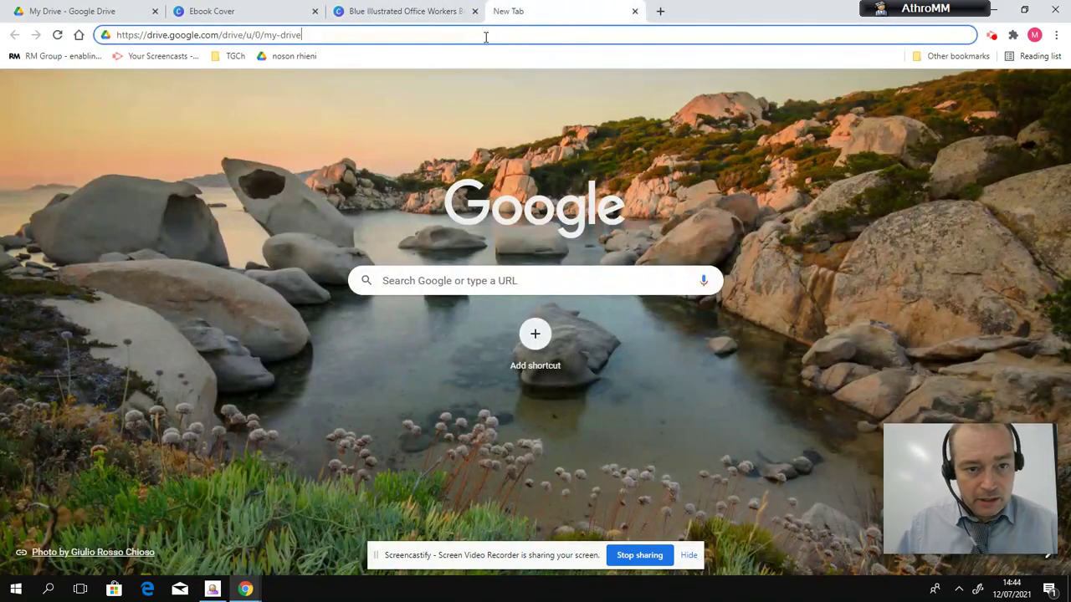
key("ctrl+a")
type("http://diybookcovers.com/3Dmockups/#")
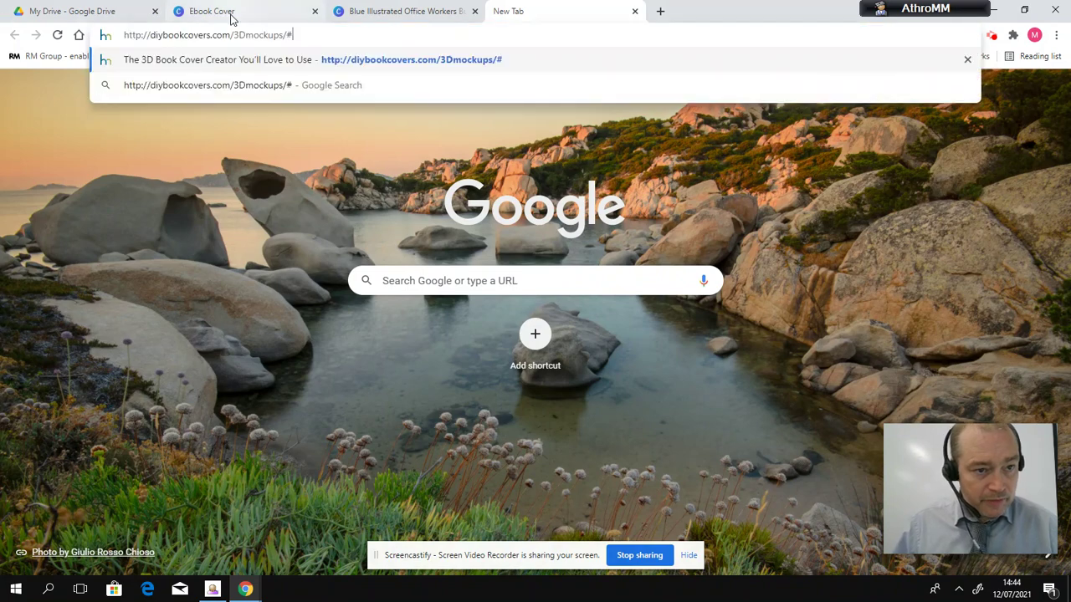
key("Return")
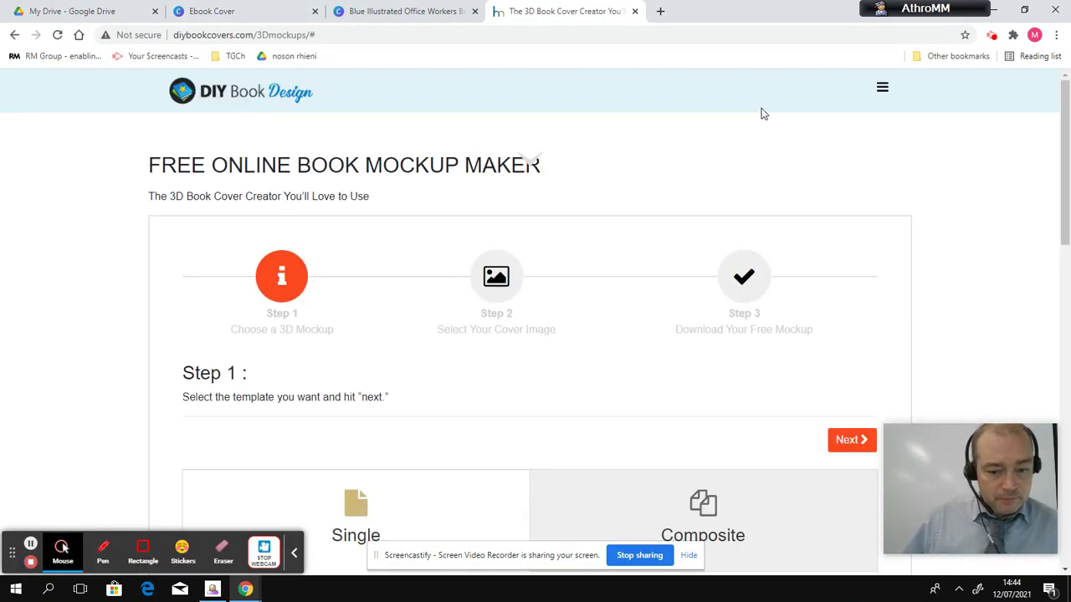
Choose a book, phone and tablet mockup from the Composite templates
scroll(732, 297, "down", 2)
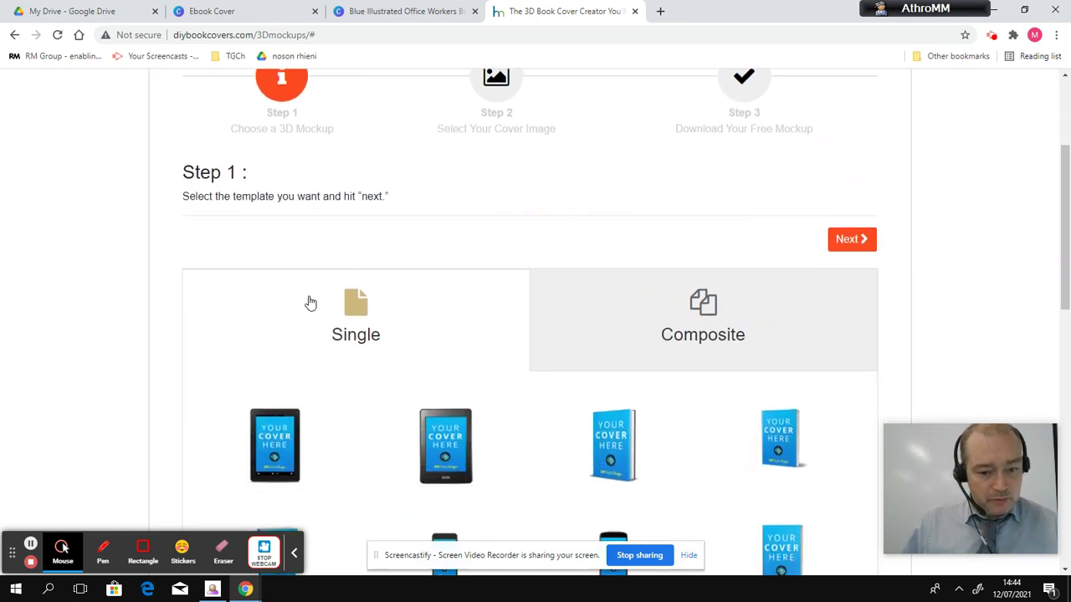
scroll(304, 326, "down", 2)
scroll(576, 316, "down", 4)
scroll(611, 285, "up", 6)
scroll(702, 397, "down", 1)
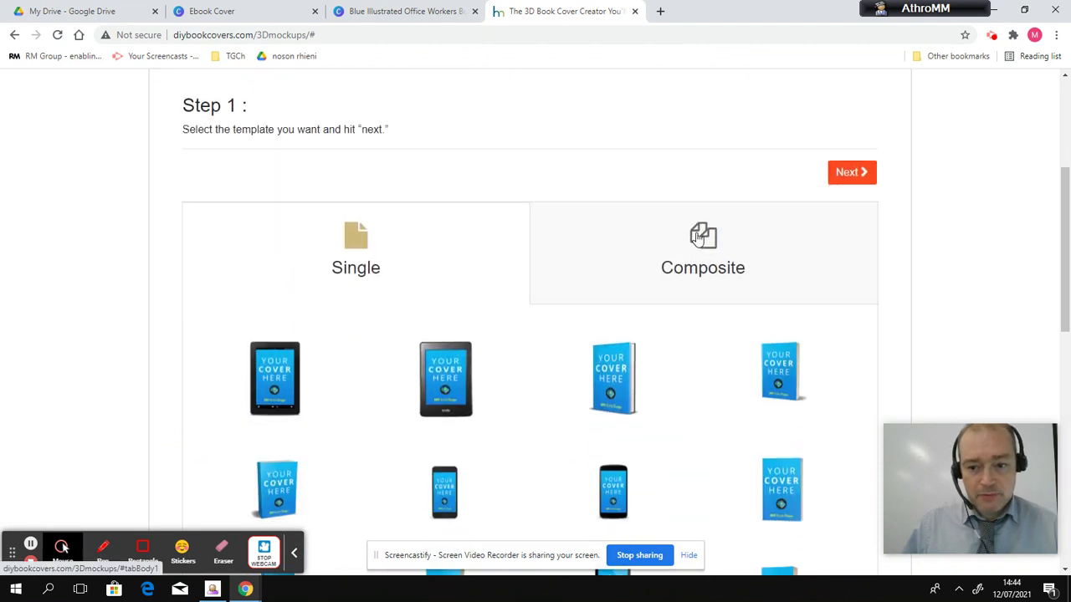
left_click(701, 234)
scroll(703, 240, "down", 2)
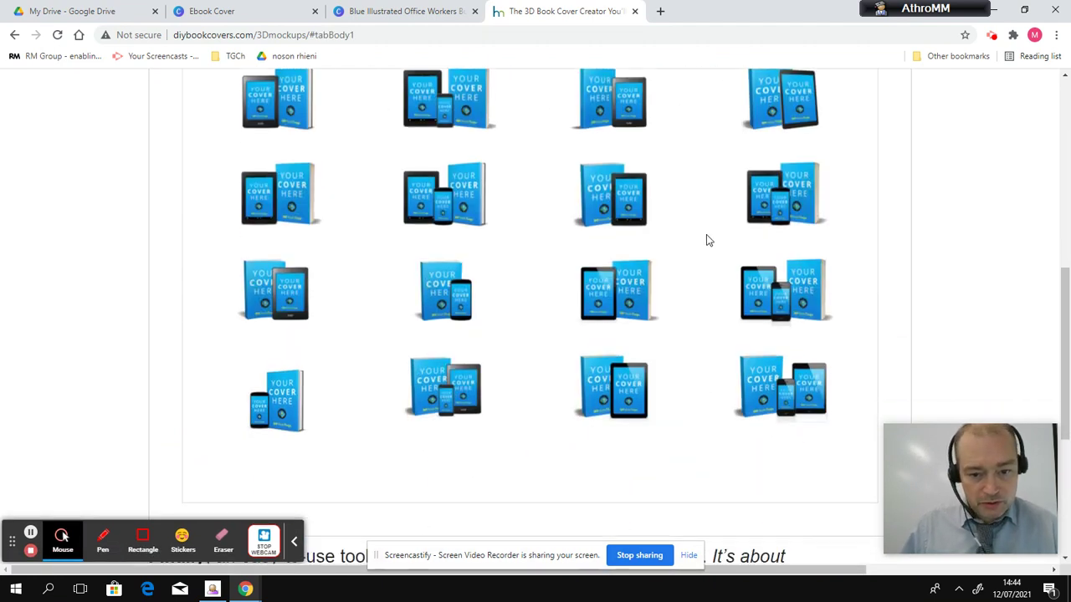
scroll(514, 290, "up", 3)
scroll(513, 290, "up", 1)
scroll(513, 291, "down", 3)
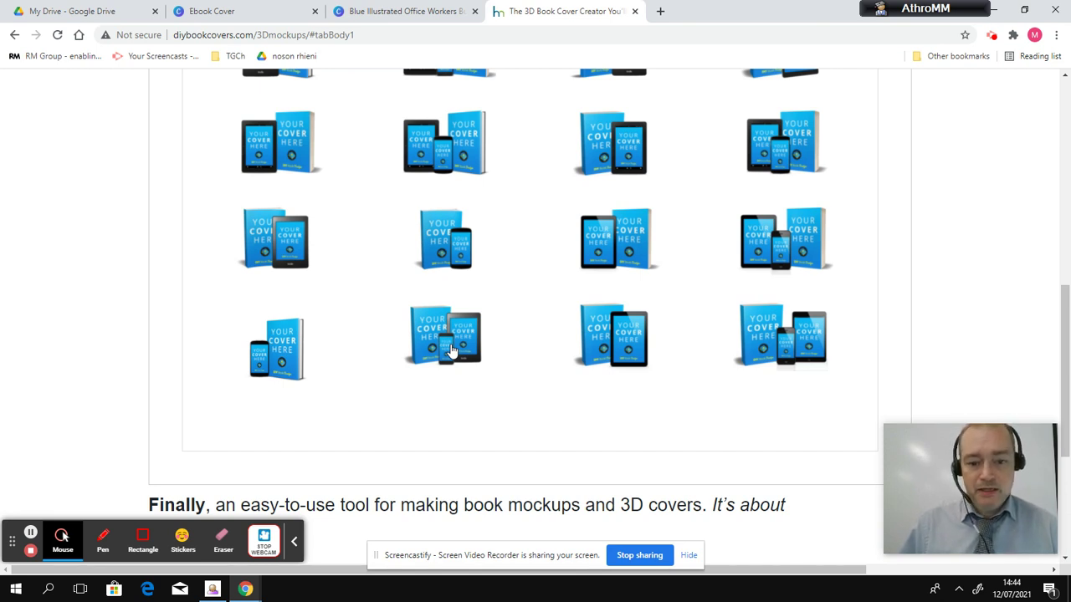
left_click(450, 350)
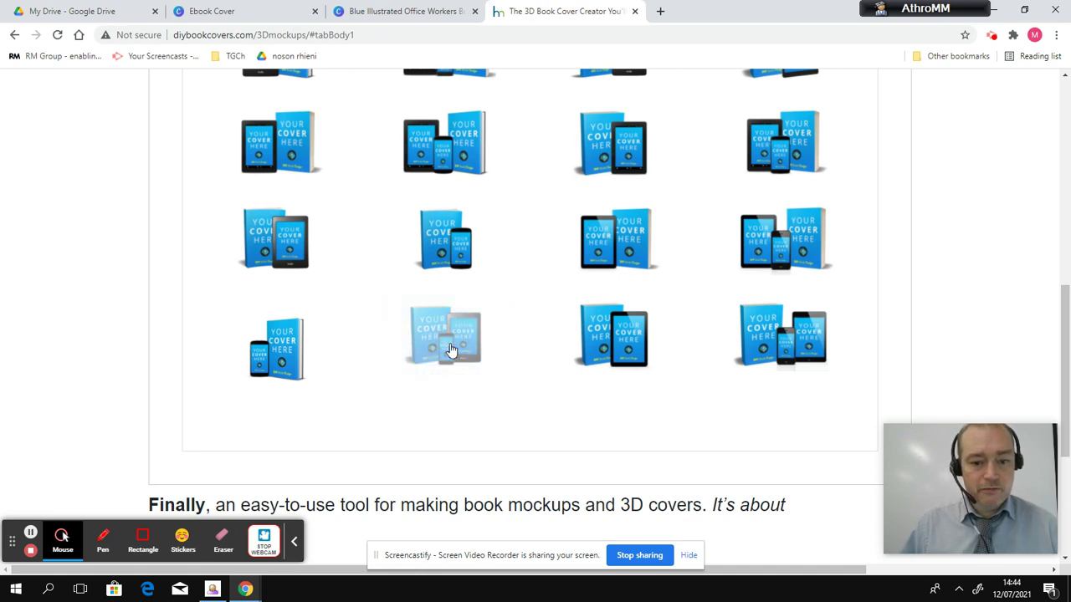
Advance to Step 2's cover upload, then return to the Canva design tab
scroll(577, 288, "up", 8)
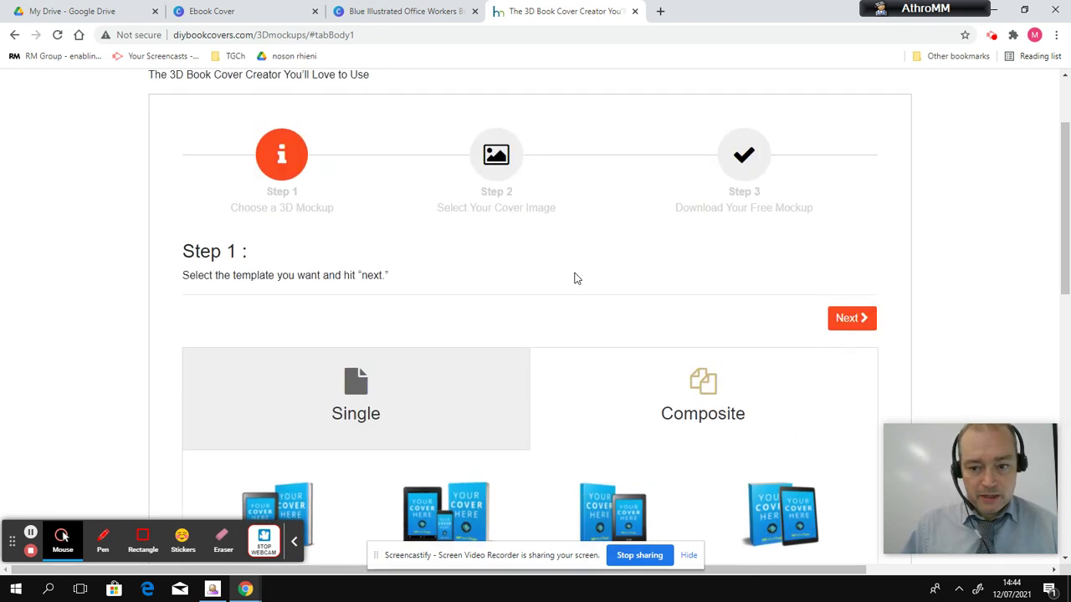
left_click(851, 323)
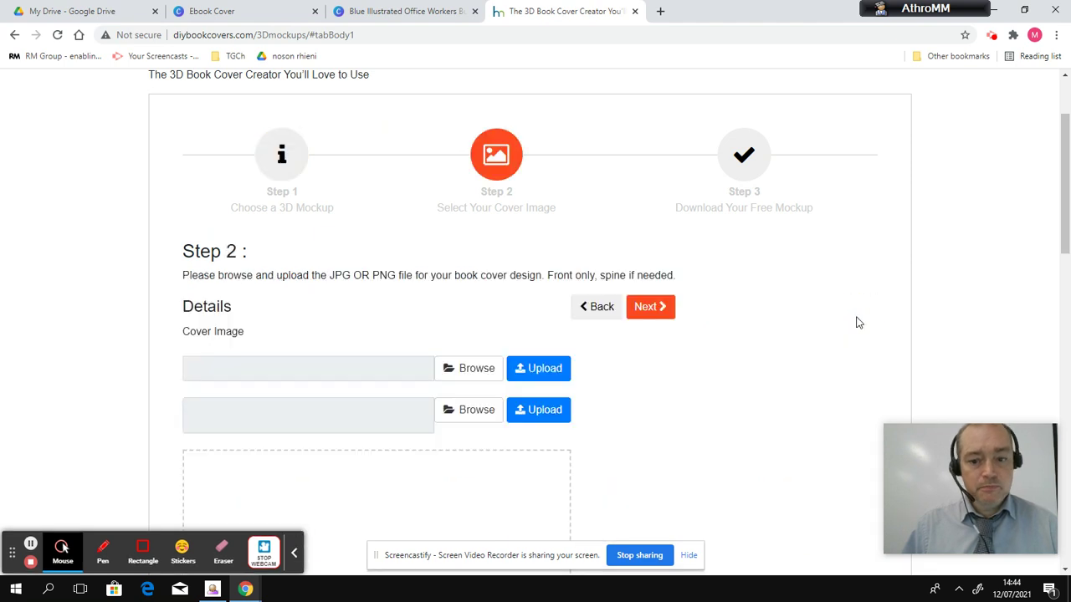
scroll(380, 392, "down", 2)
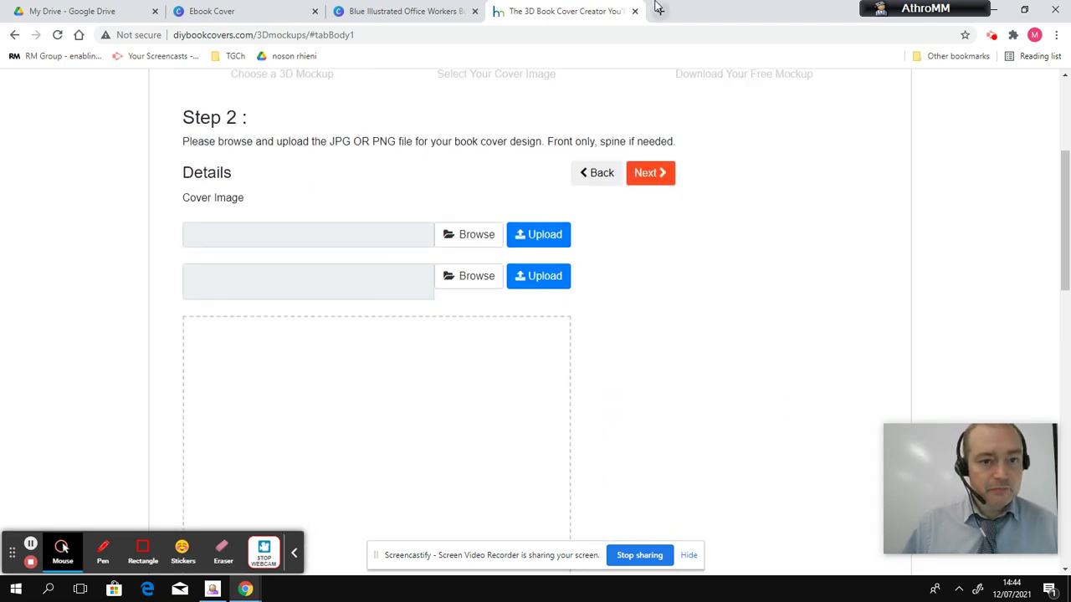
left_click(403, 12)
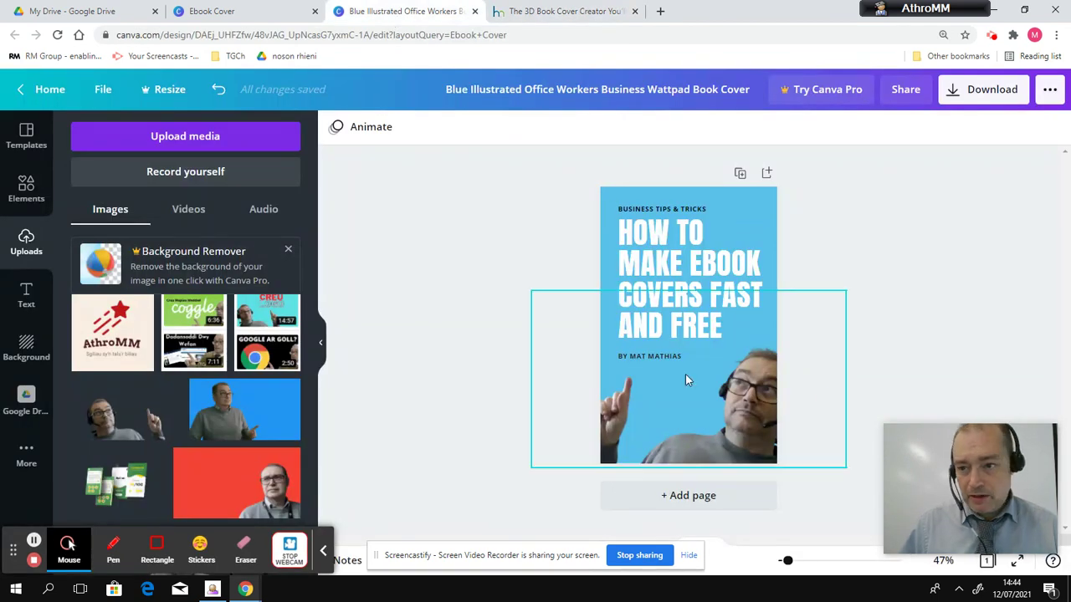
Rename the design to 'How to make book covers fast and FREE'
left_click(441, 89)
left_click(808, 88)
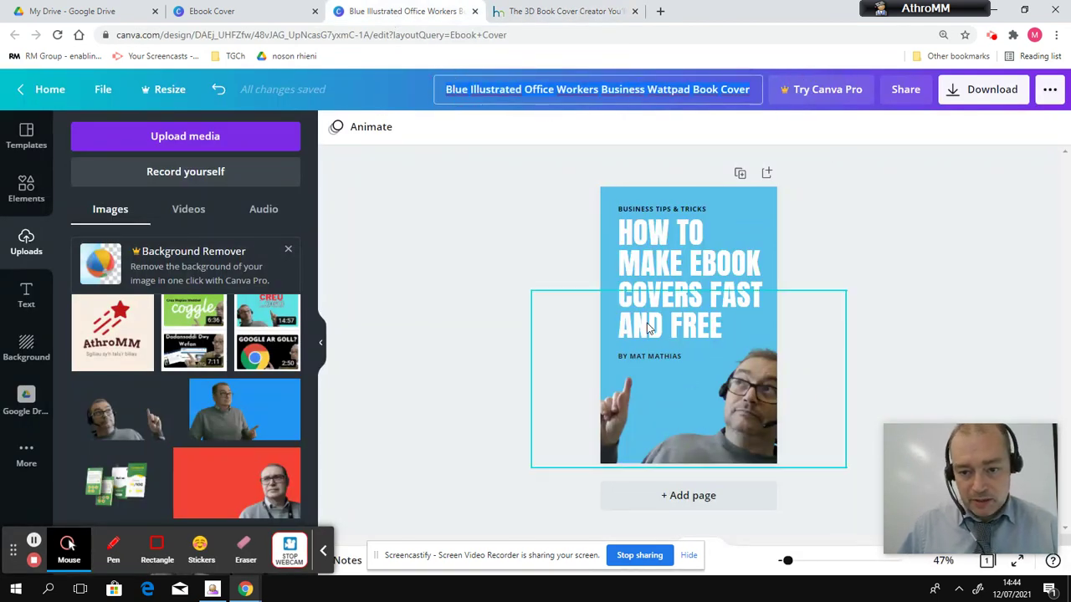
key("ctrl+a")
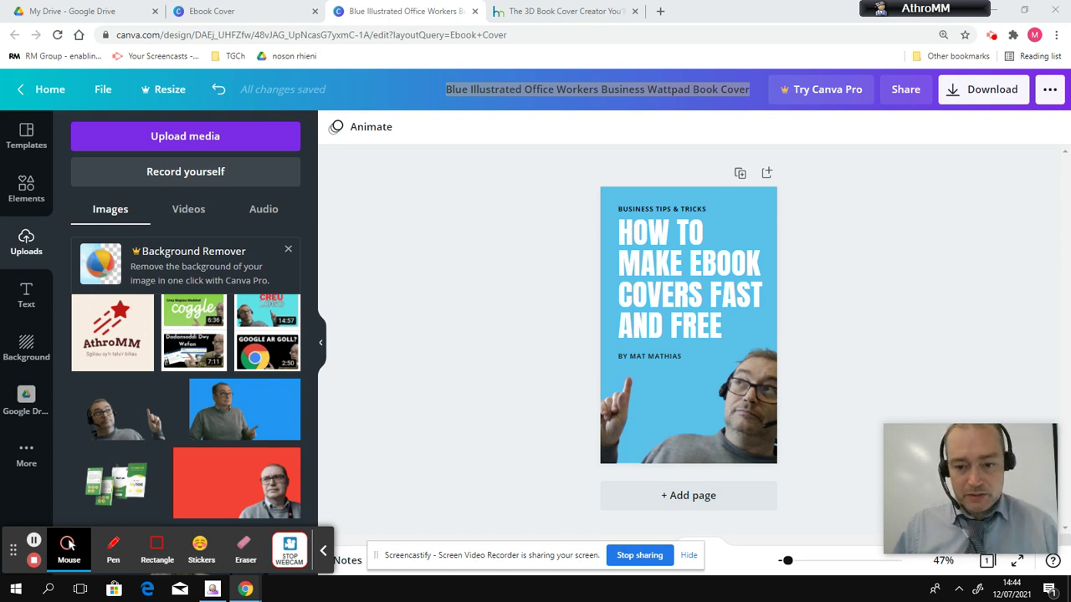
left_click(619, 88)
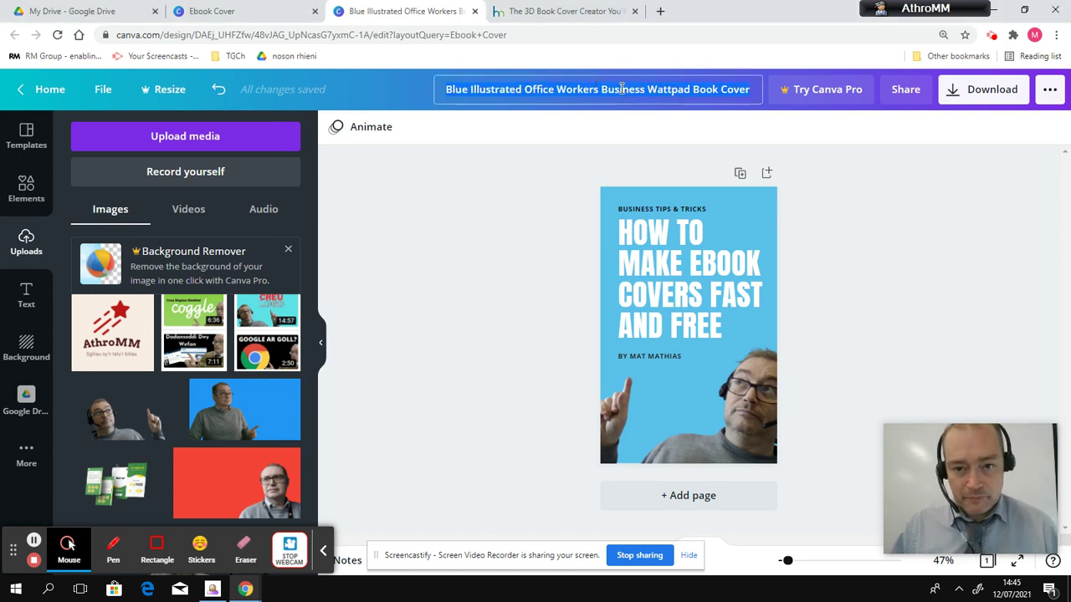
type("How to make Ebook covers fast and FREE")
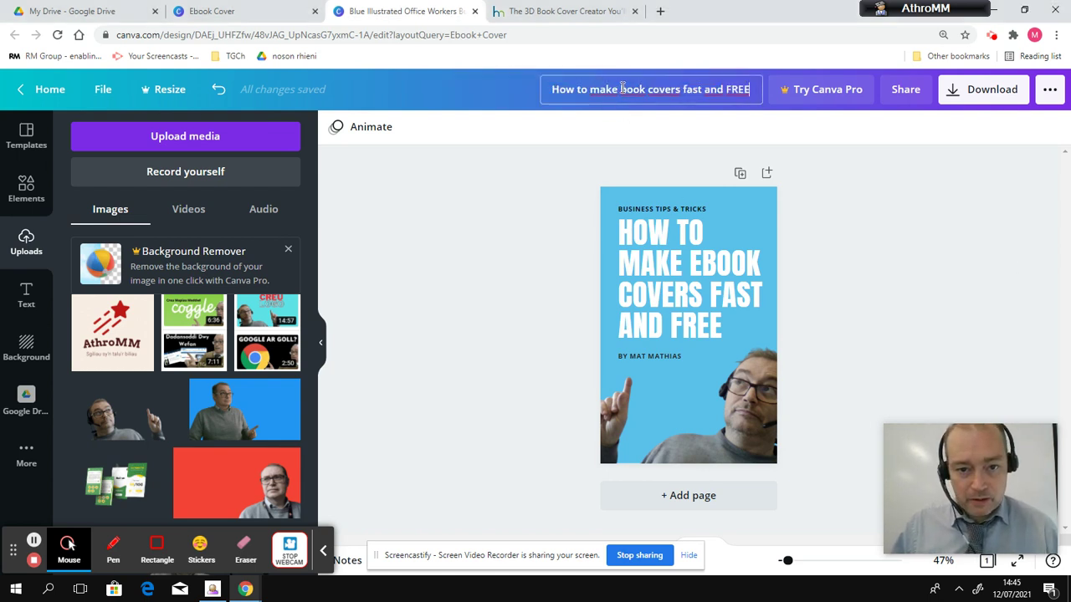
Download the cover as a JPG file
left_click(973, 94)
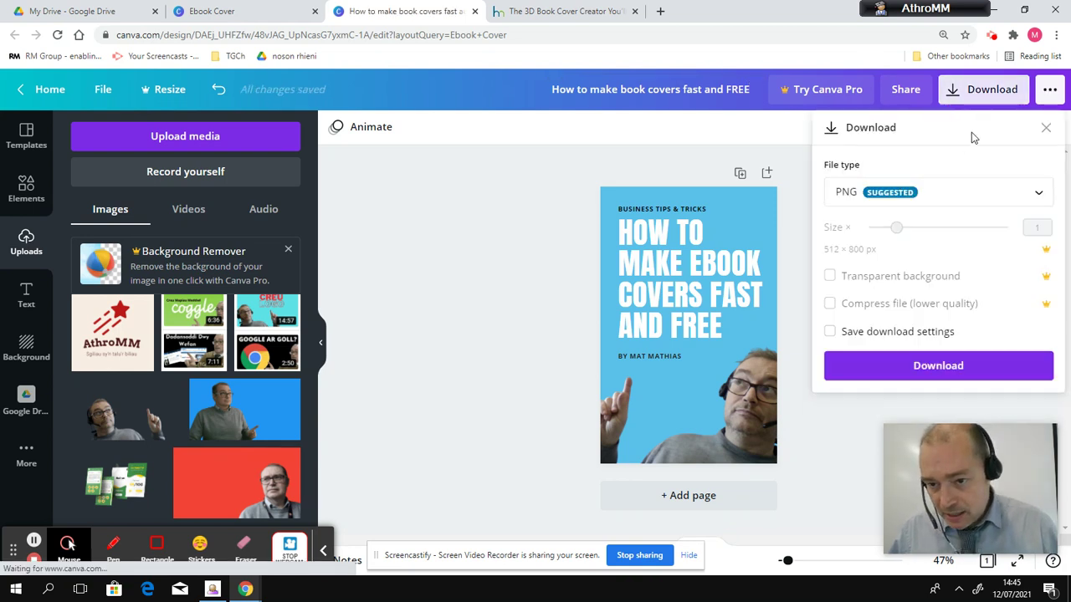
left_click(1040, 193)
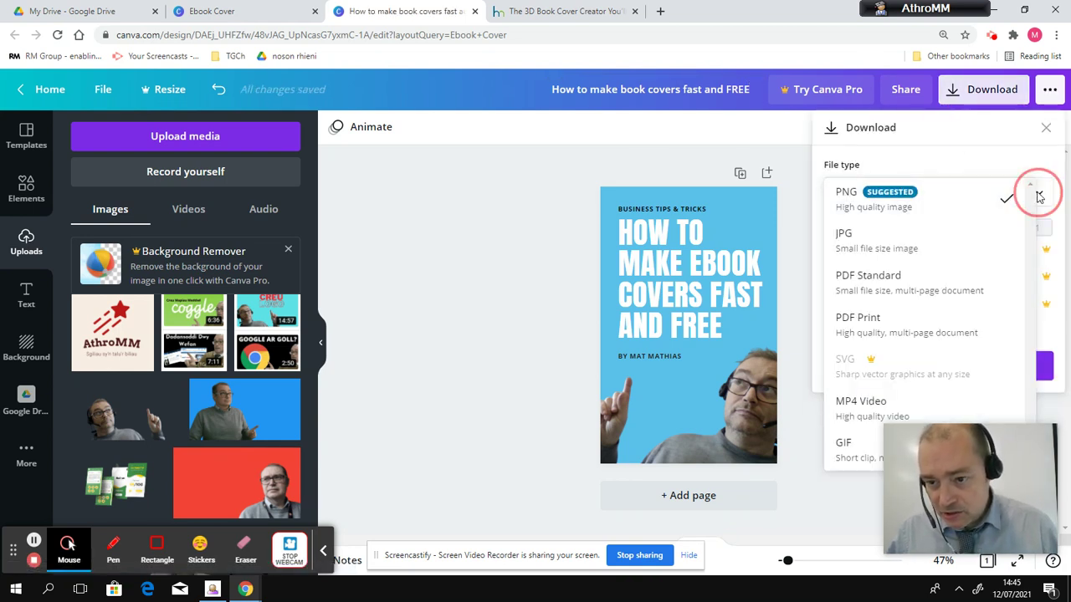
left_click(865, 239)
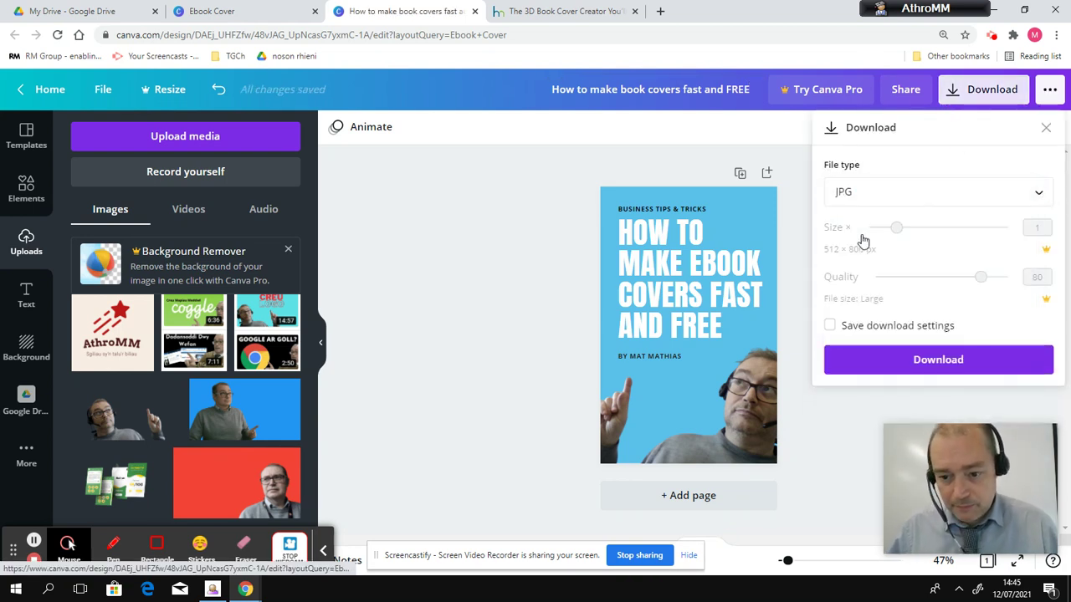
left_click(938, 361)
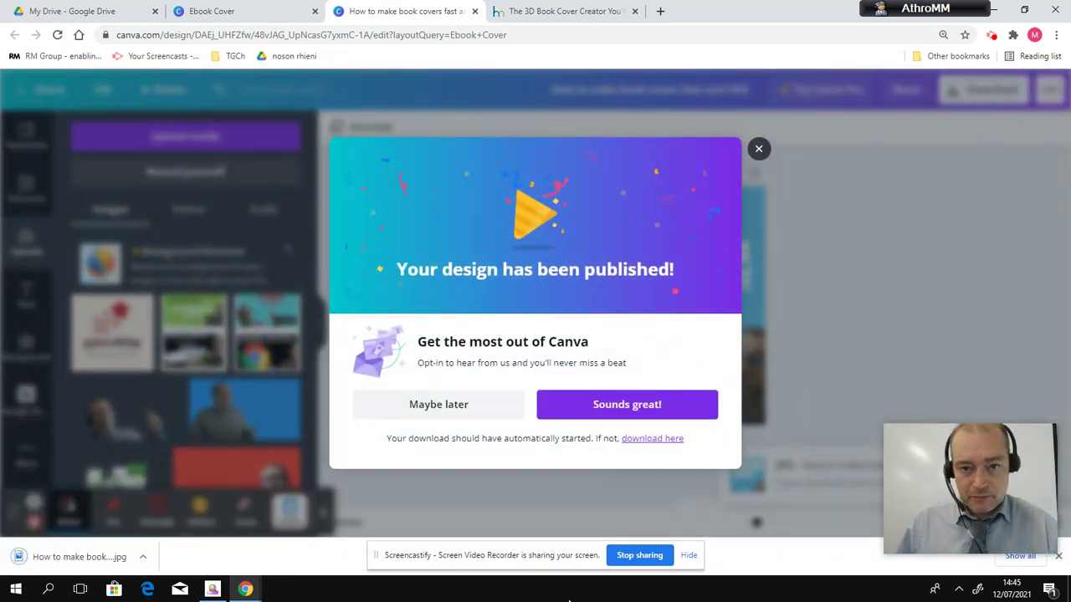
Upload the downloaded cover JPG to the first Step 2 cover image row
left_click(566, 11)
left_click(456, 237)
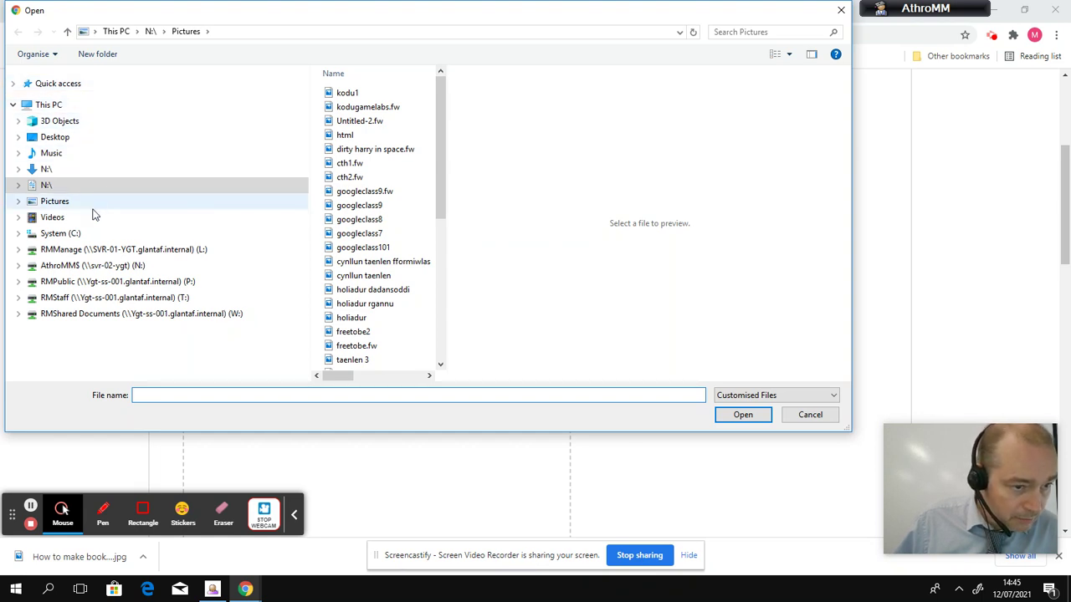
left_click(48, 170)
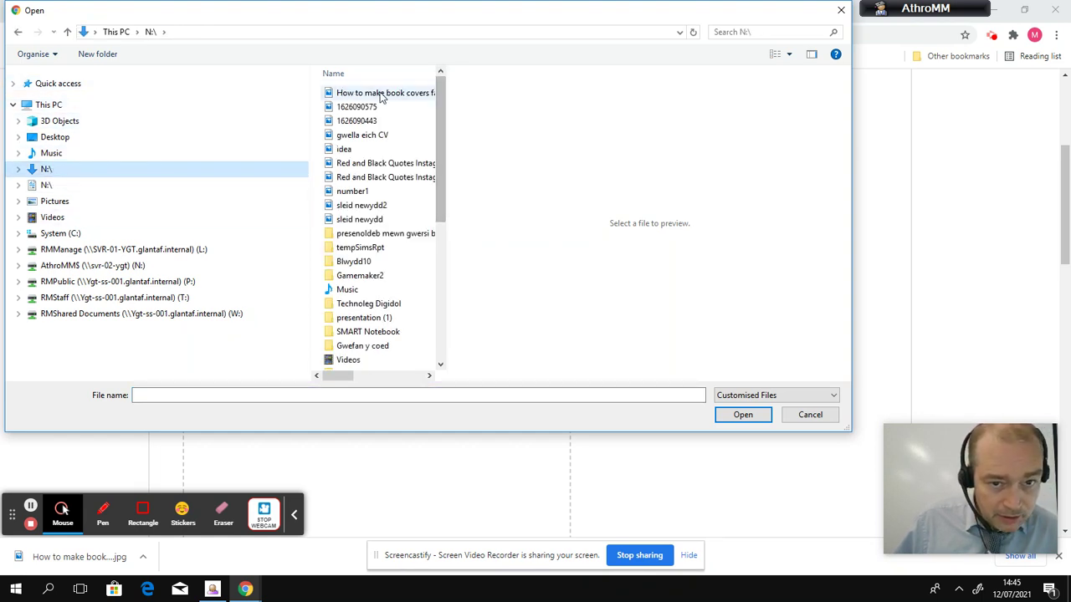
left_click(385, 94)
left_click(742, 414)
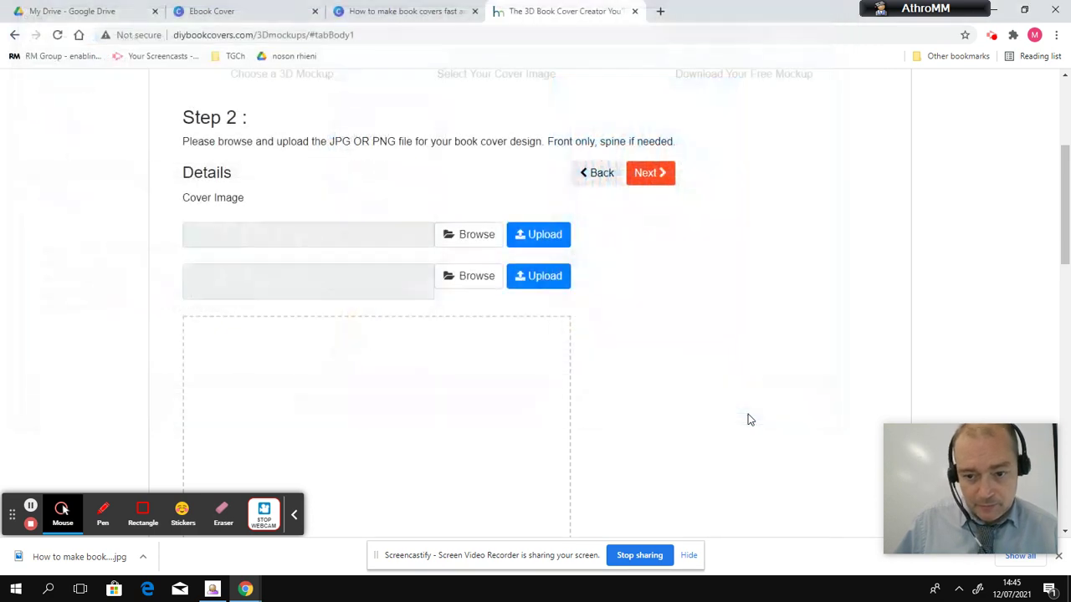
left_click(544, 237)
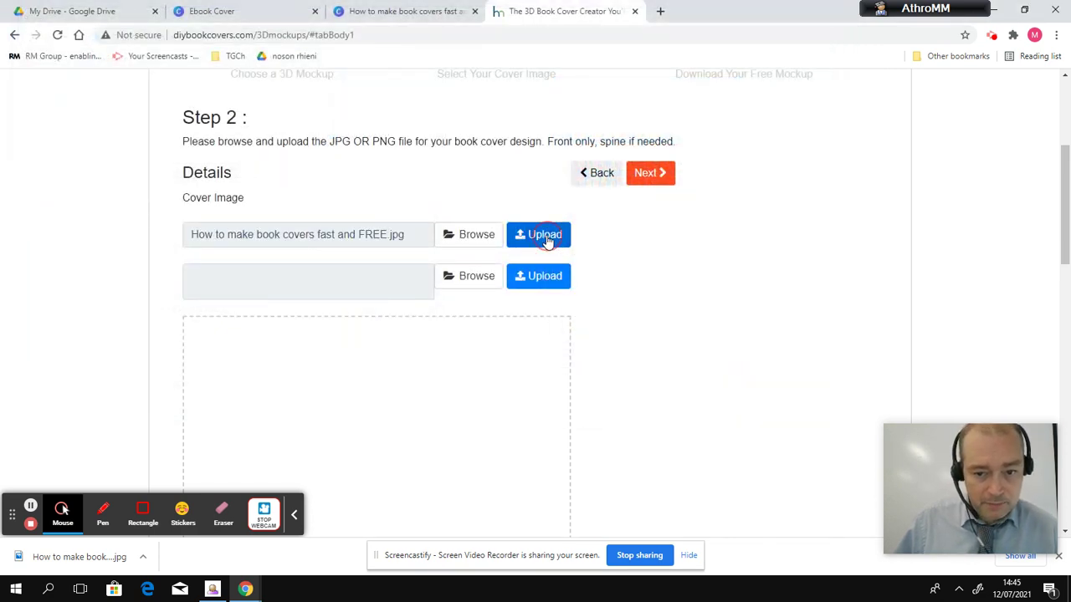
Upload 'How to make book covers fast and FREE.jpg' to the second cover image row
left_click(469, 278)
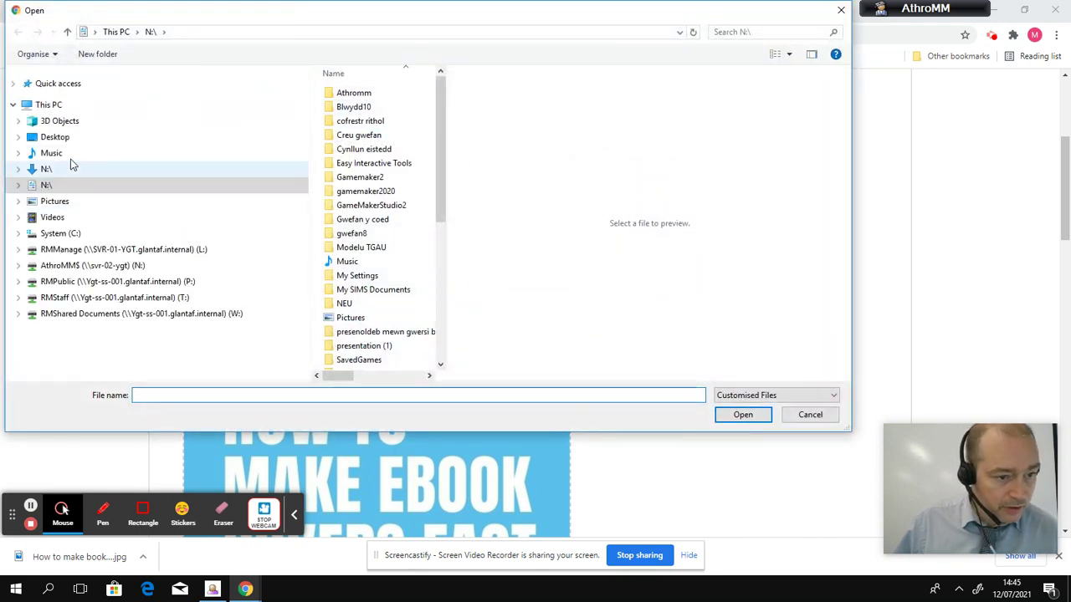
left_click(46, 170)
left_click(369, 94)
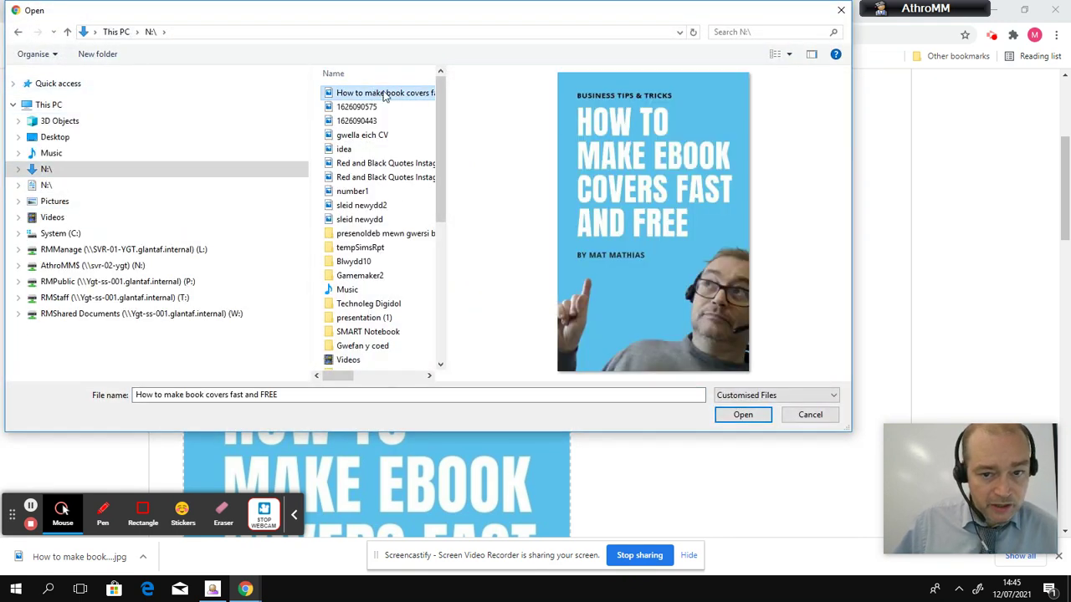
left_click(745, 416)
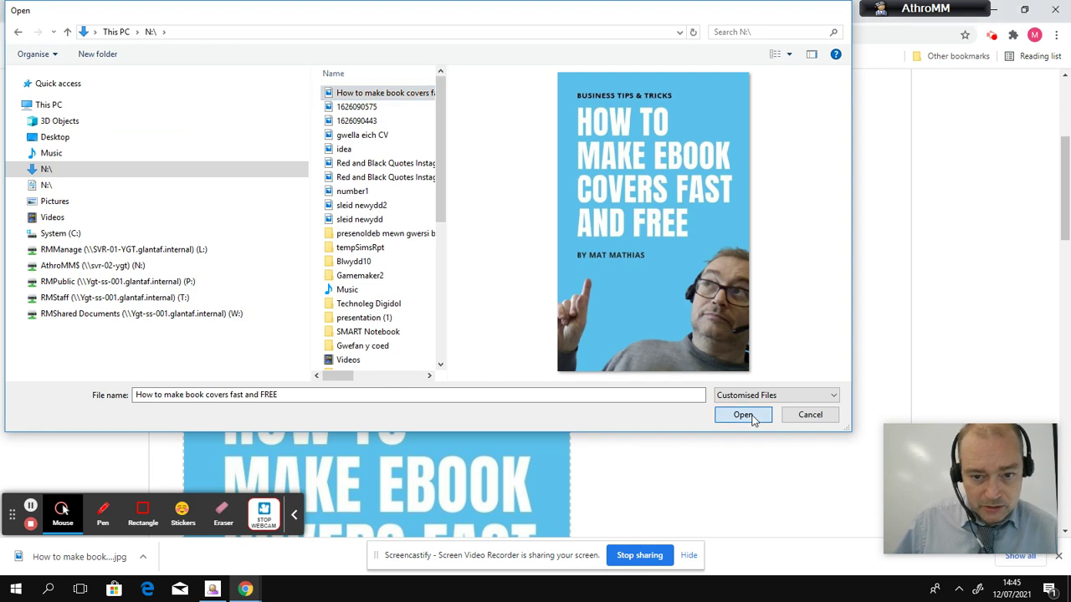
left_click(545, 277)
scroll(657, 280, "down", 5)
scroll(658, 267, "down", 4)
scroll(661, 269, "down", 8)
scroll(661, 270, "up", 4)
scroll(667, 270, "down", 3)
scroll(667, 269, "up", 12)
scroll(682, 273, "down", 2)
scroll(682, 272, "down", 1)
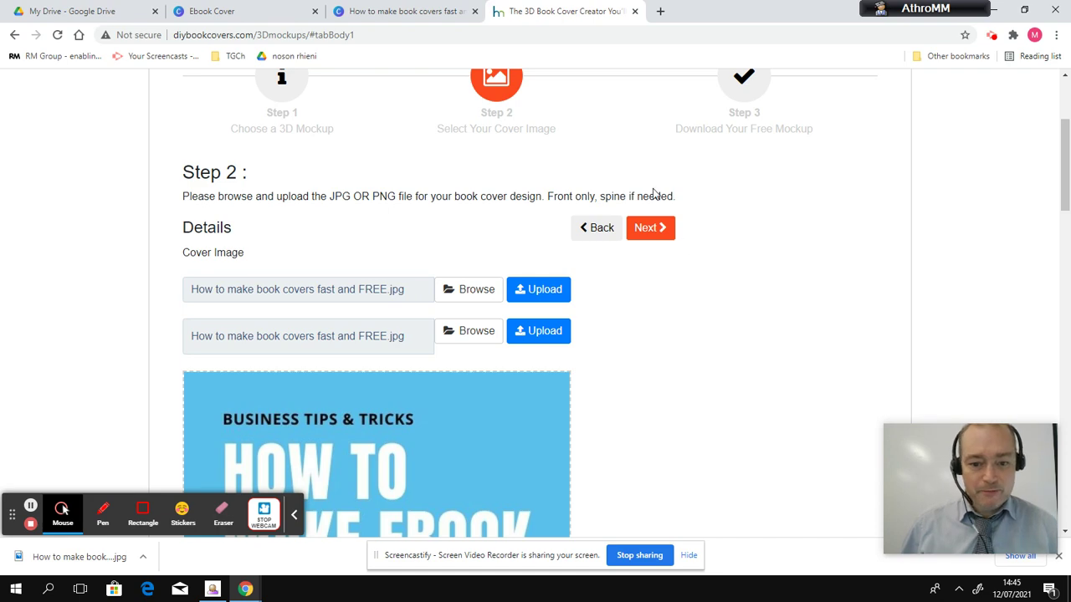
Move on to Step 3 and download the generated 3D mockup as a JPG
scroll(705, 383, "down", 3)
scroll(711, 335, "up", 2)
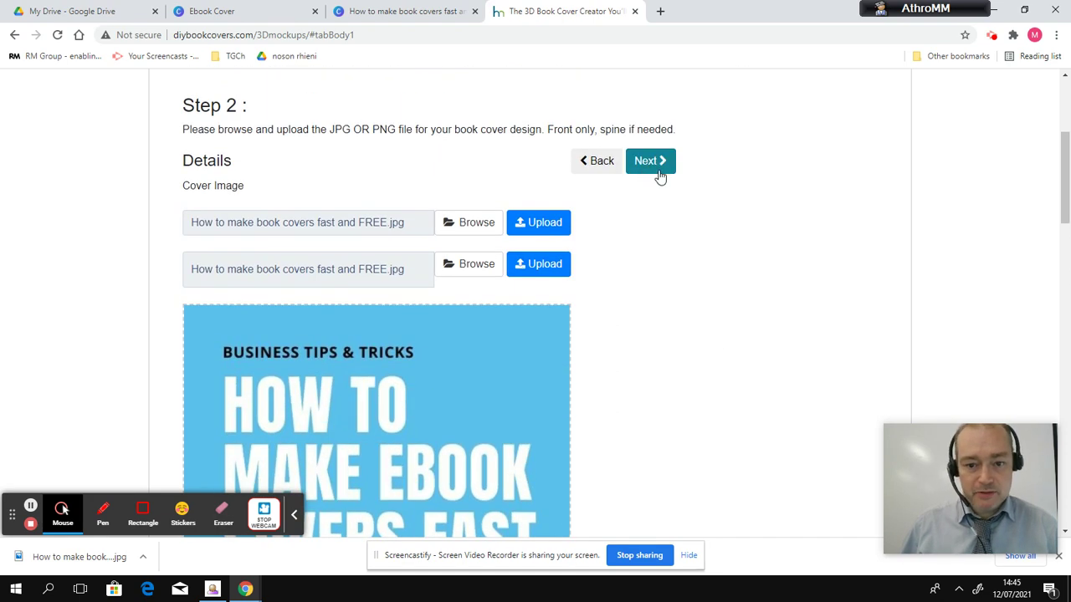
scroll(677, 275, "down", 3)
scroll(667, 175, "up", 5)
left_click(646, 301)
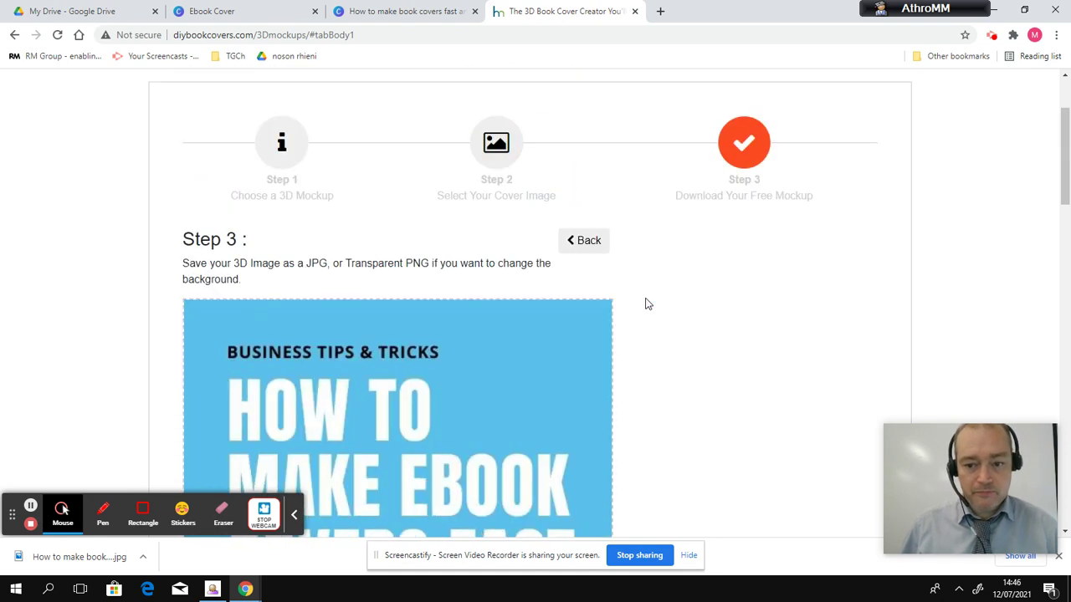
scroll(676, 251, "down", 5)
scroll(689, 294, "up", 2)
scroll(695, 326, "down", 5)
scroll(694, 334, "down", 2)
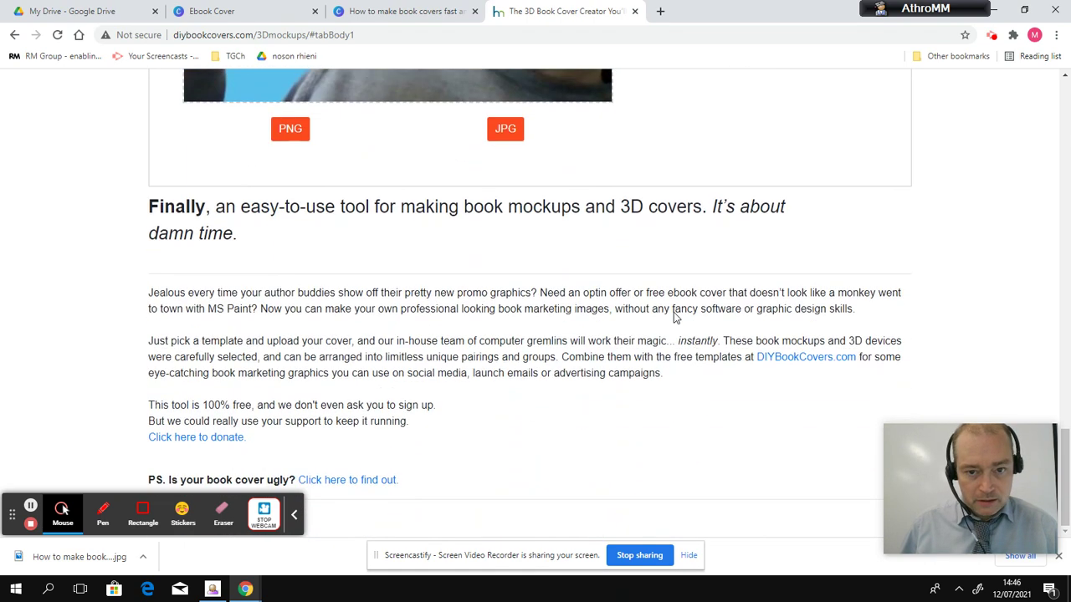
left_click(507, 132)
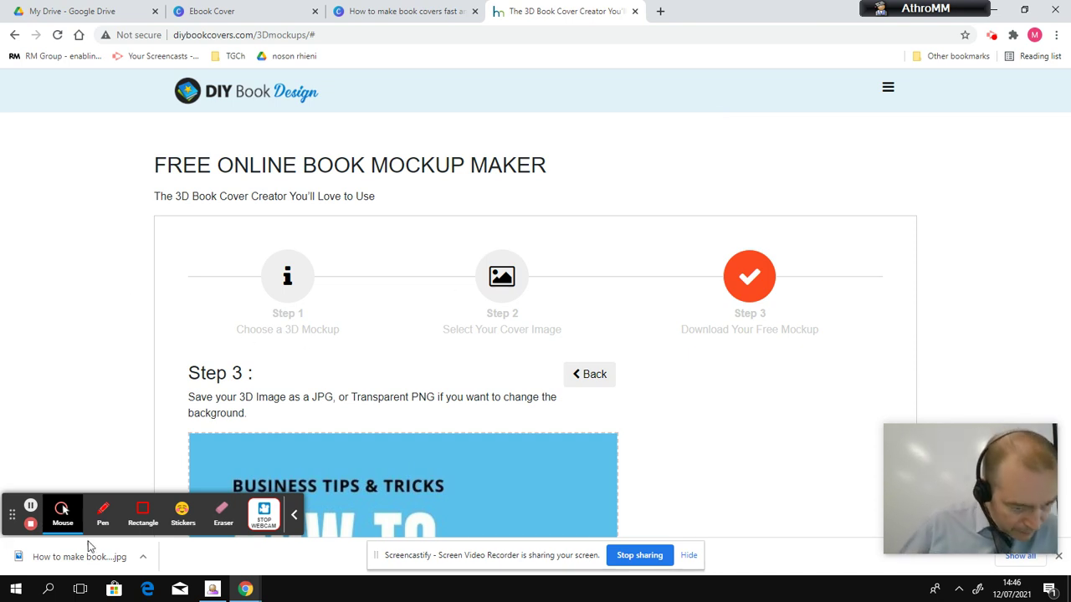
Open the downloaded mockup 1626097574.jpg from Chrome's download bar in Windows Photos
left_click(144, 562)
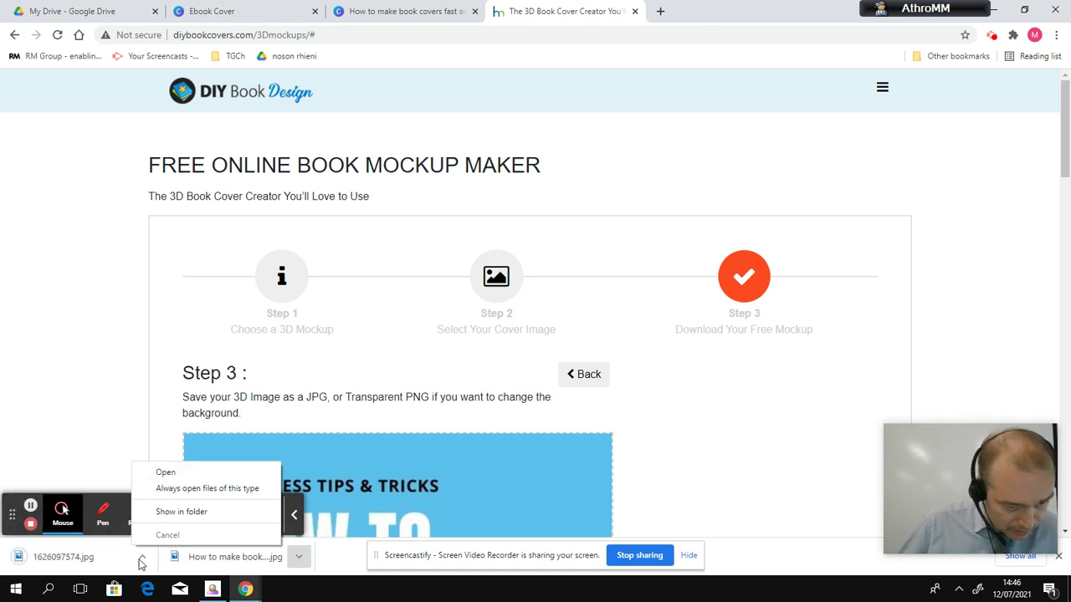
left_click(170, 475)
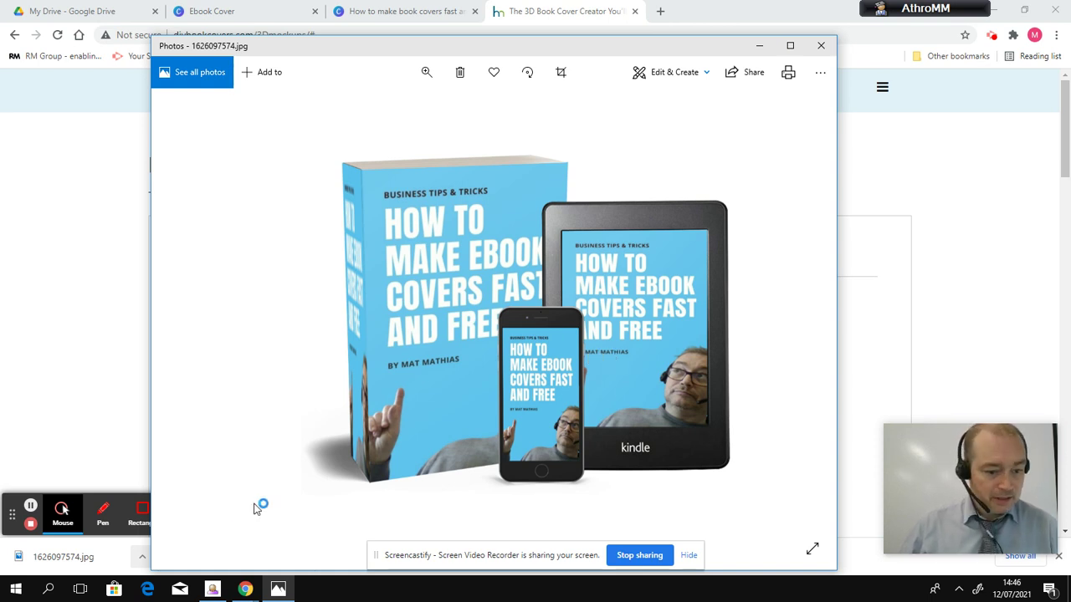
Close Photos and return to the Canva cover design, dismissing the published message
left_click(77, 439)
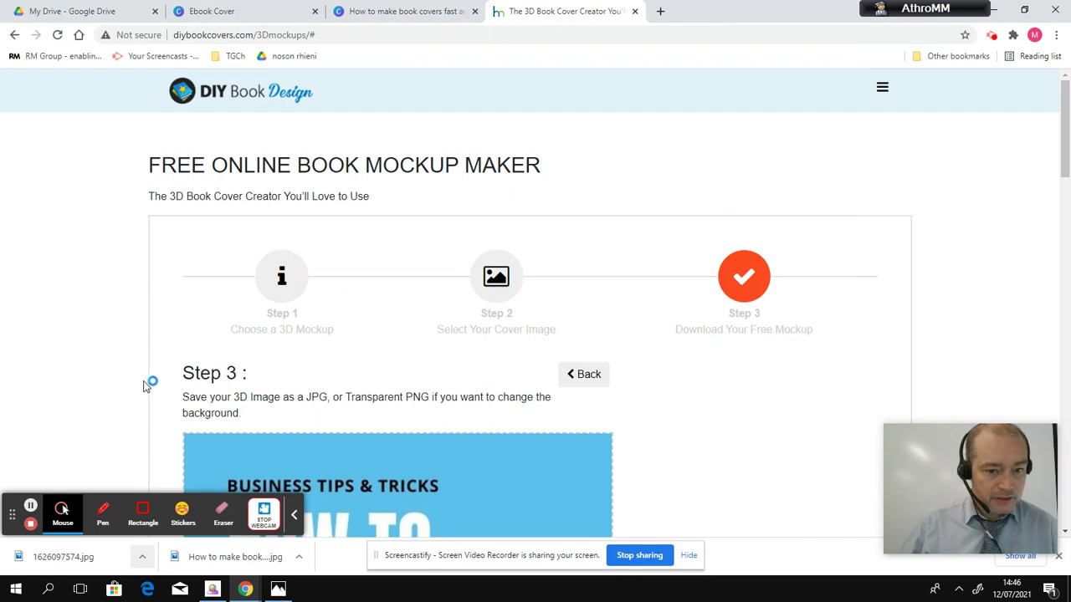
left_click(385, 14)
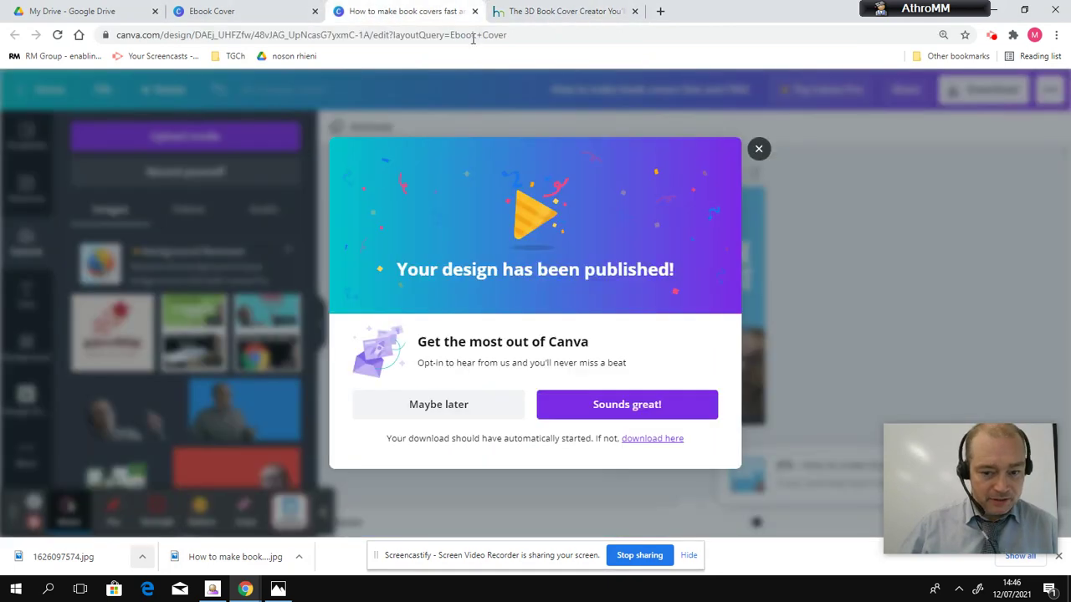
left_click(758, 149)
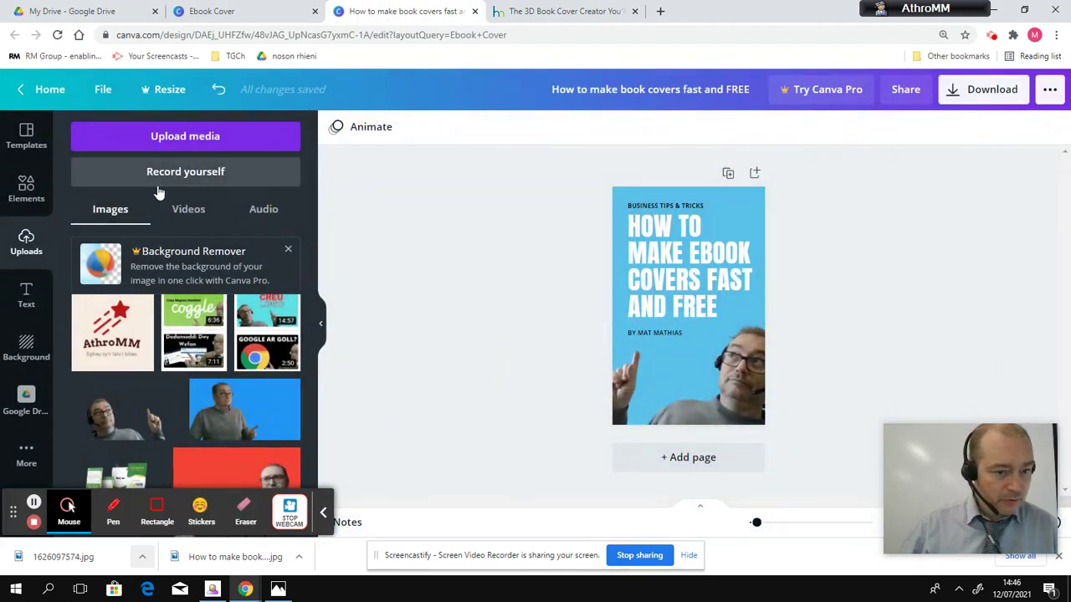
Upload 1626097574.jpg from Downloads and drag the mockup onto the cover page
left_click(188, 138)
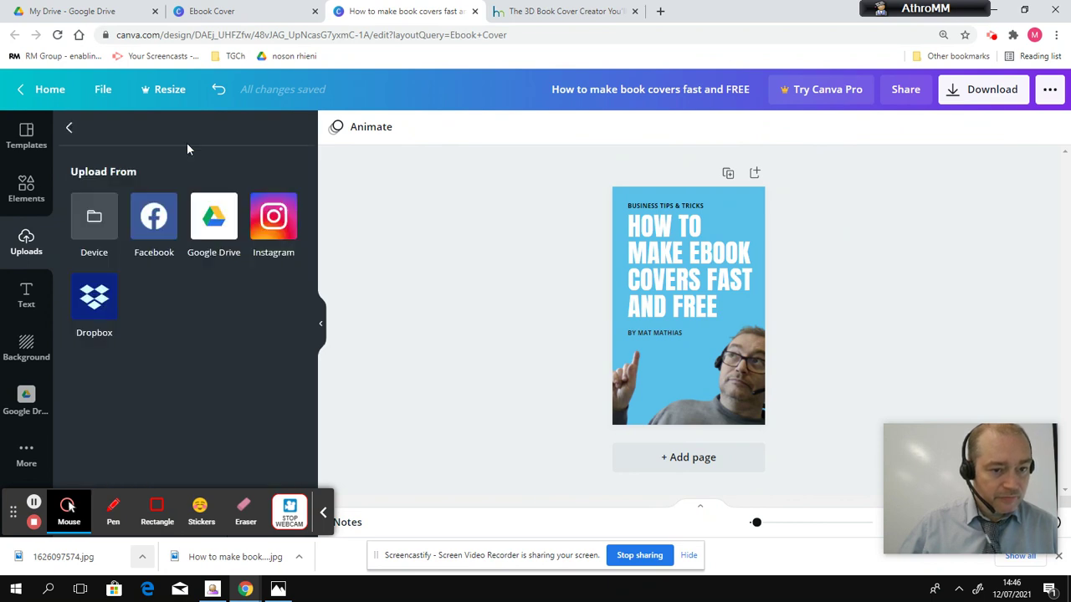
left_click(95, 219)
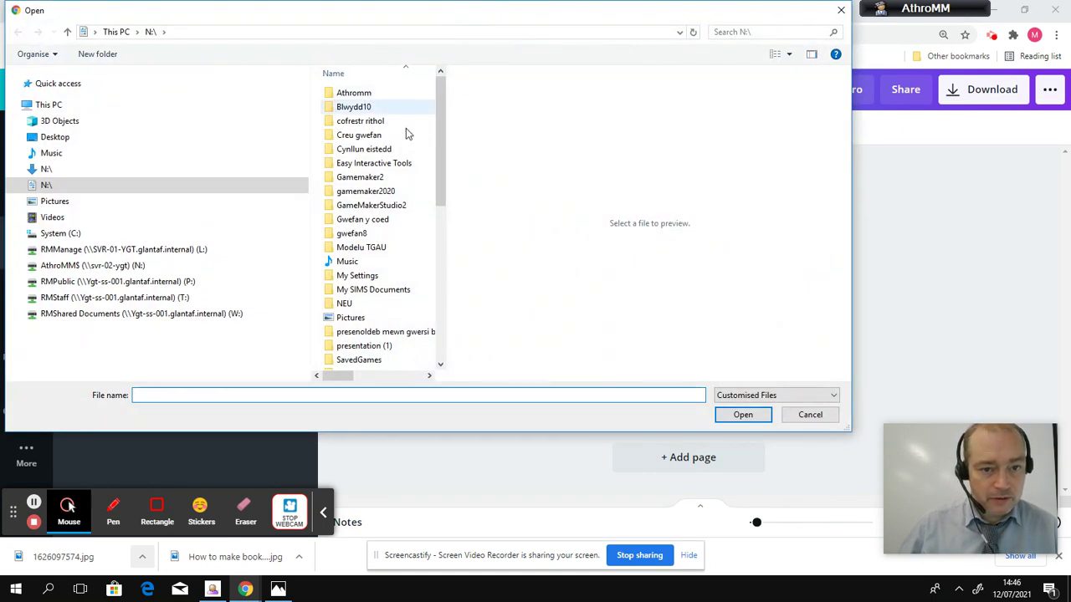
left_click(46, 170)
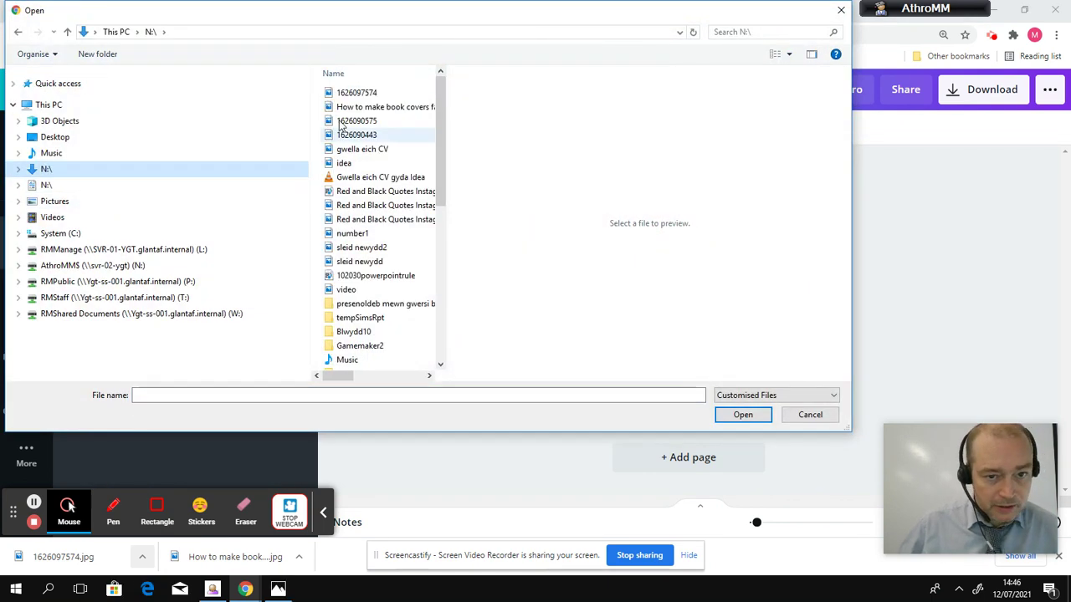
double_click(359, 89)
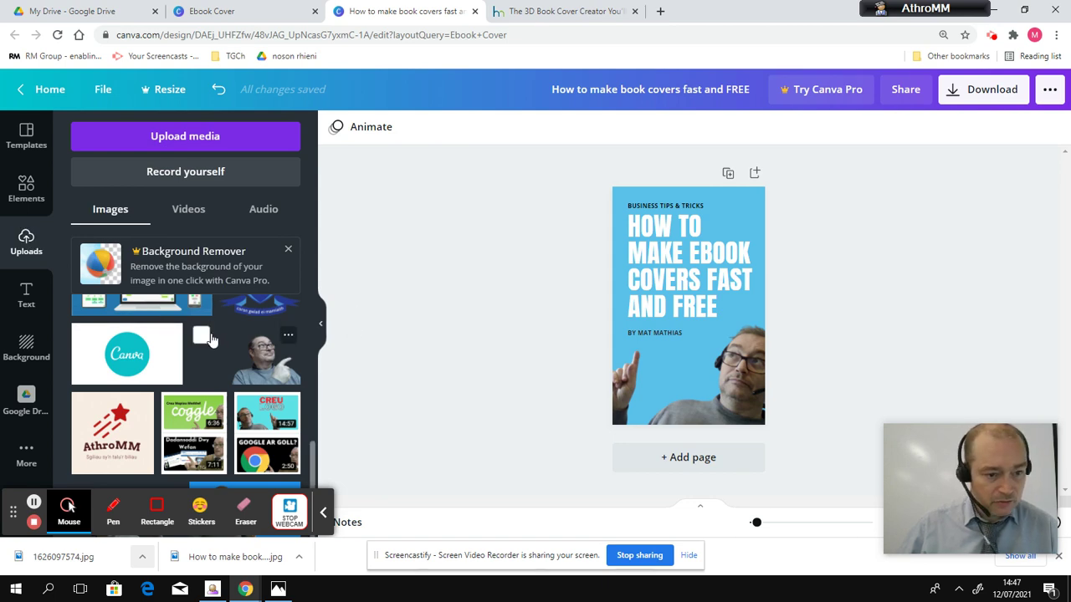
scroll(211, 360, "up", 5)
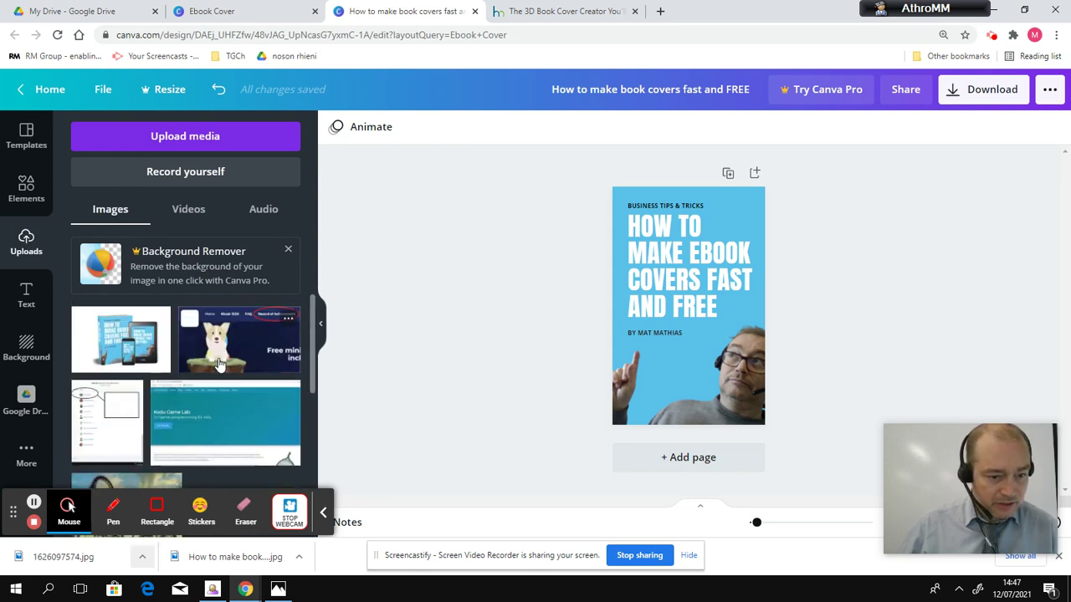
mouse_move(142, 344)
left_mouse_down()
mouse_move(524, 359)
mouse_move(621, 377)
mouse_move(686, 366)
mouse_move(141, 355)
left_mouse_up()
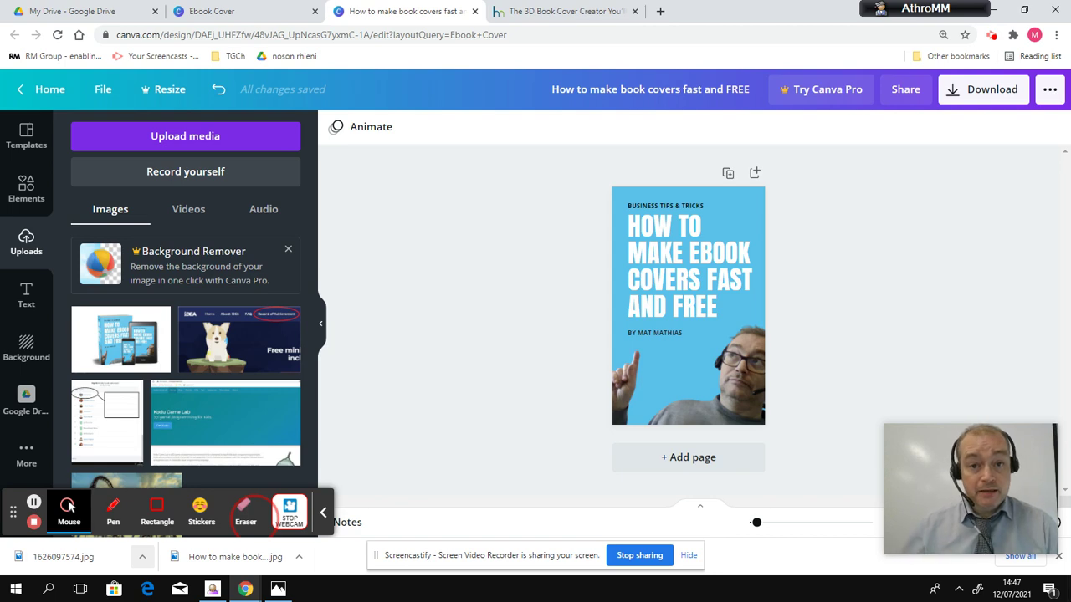
left_click(572, 13)
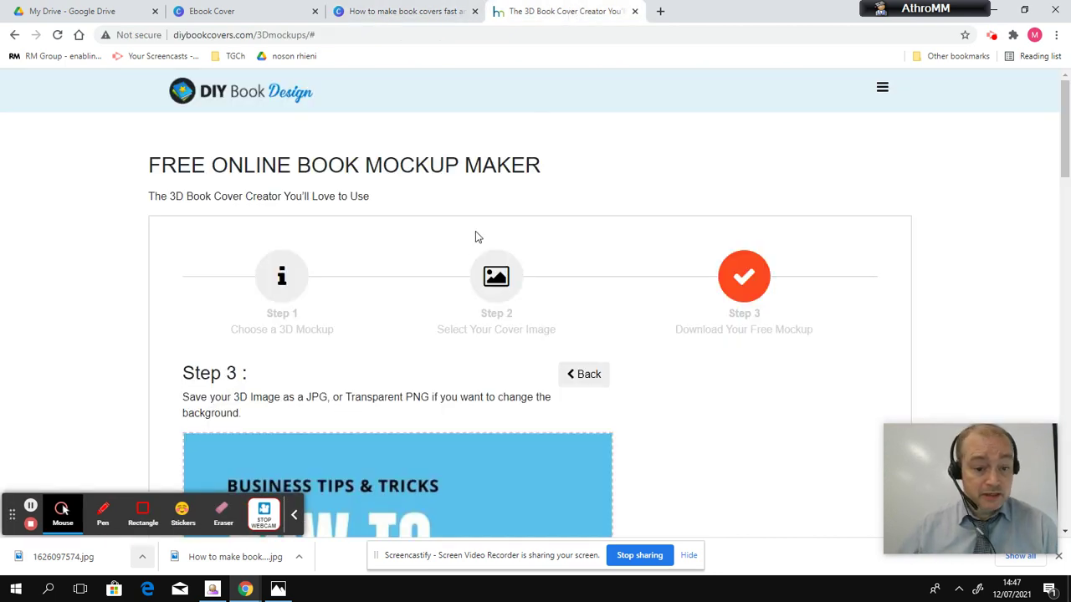
scroll(547, 341, "down", 15)
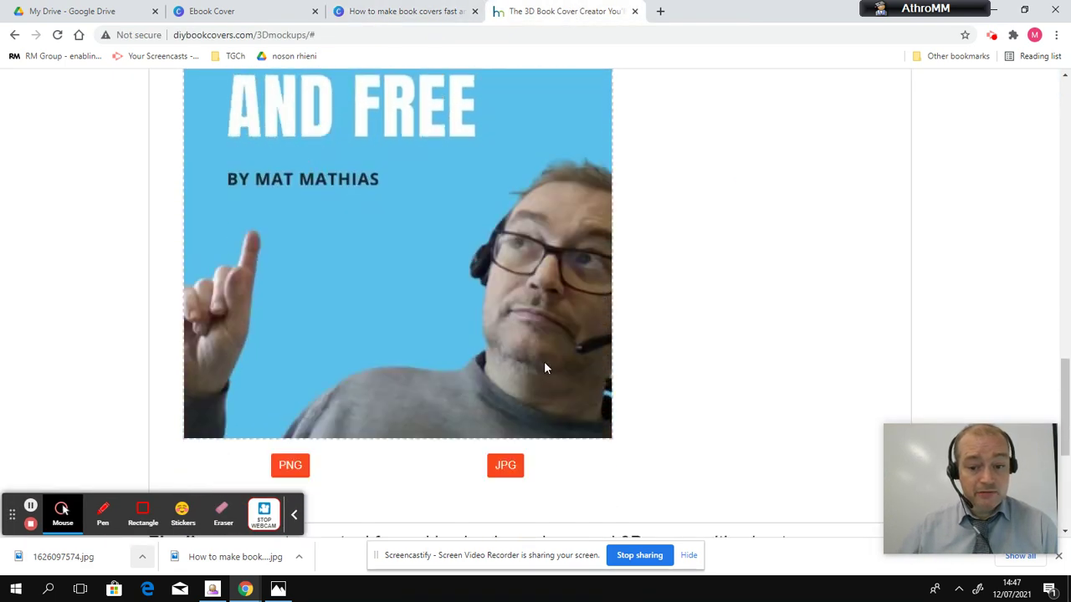
scroll(546, 368, "up", 5)
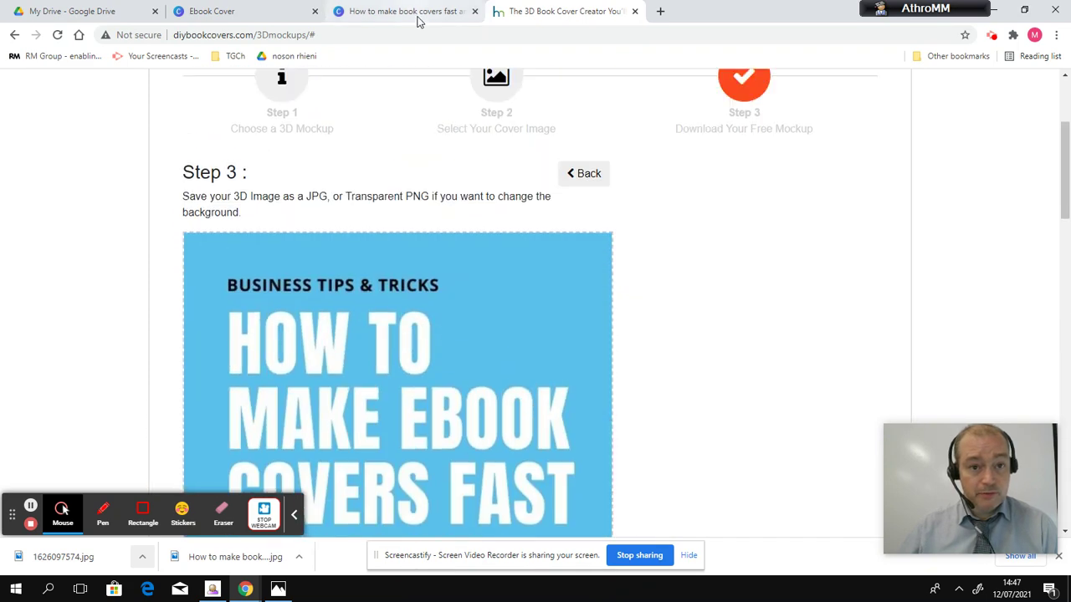
left_click(402, 10)
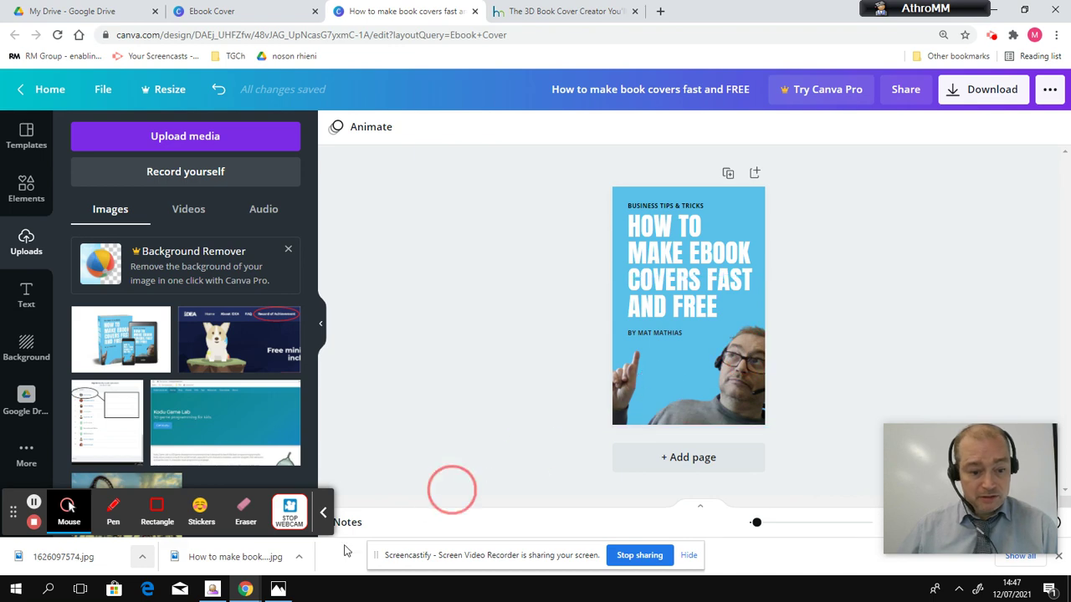
left_click(142, 559)
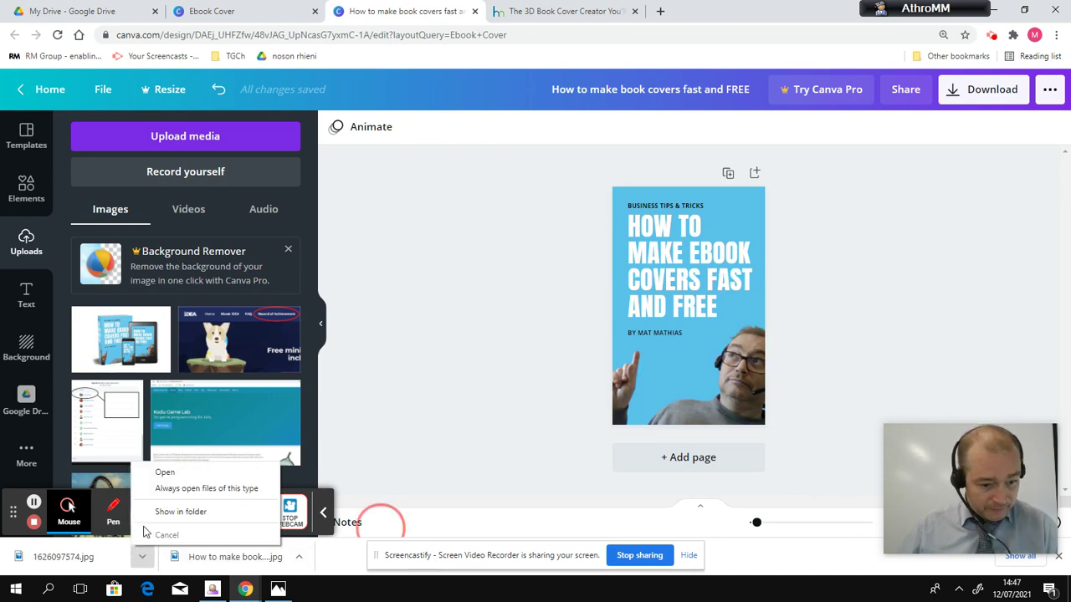
View the 3D book, Kindle and phone mockup 1626097574.jpg in the Photos app
left_click(160, 474)
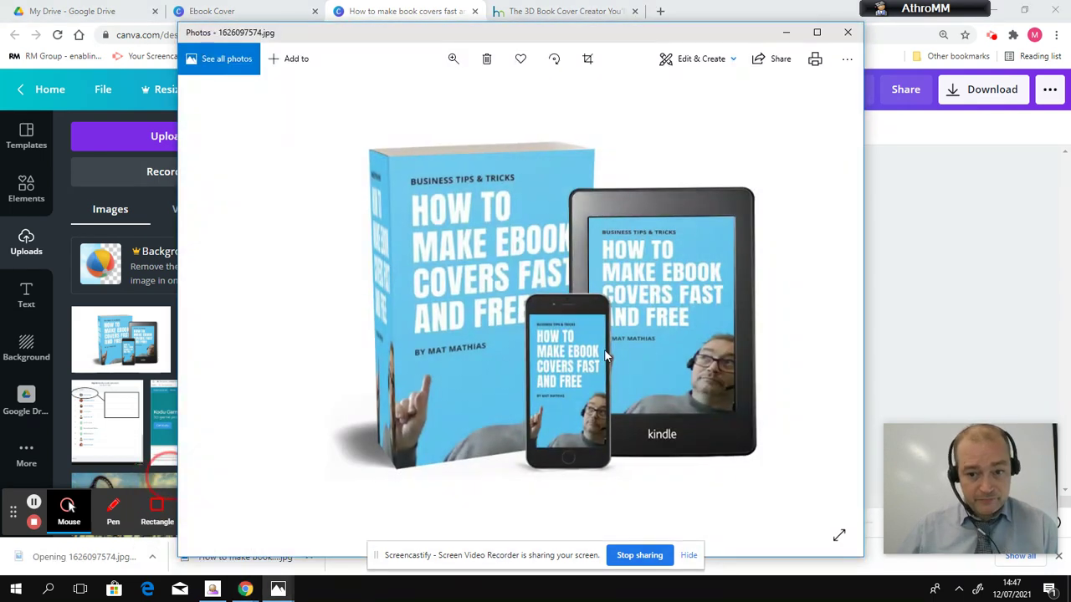
left_click(878, 251)
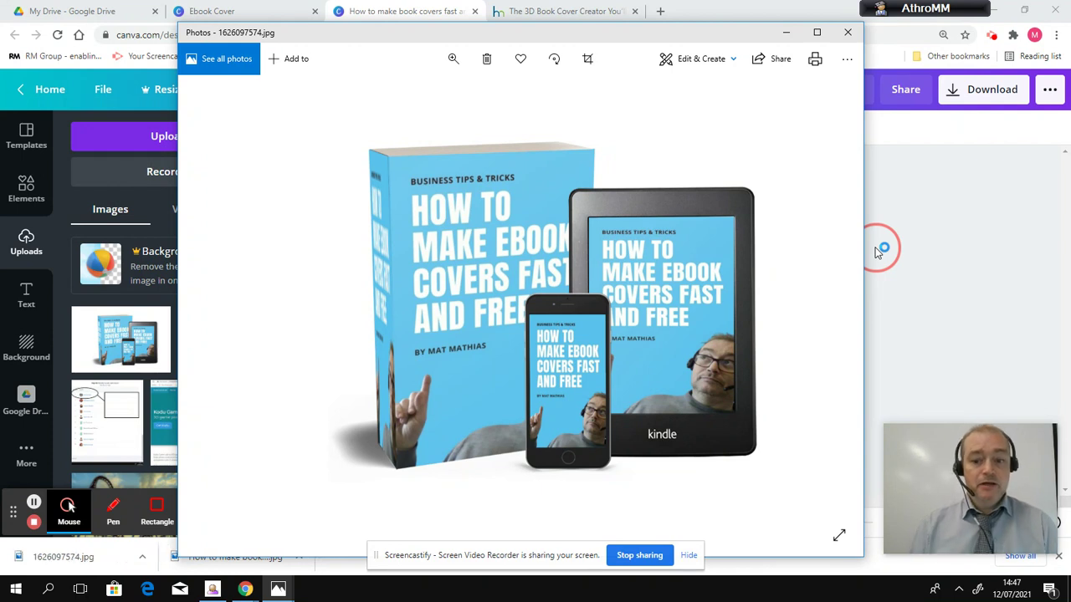